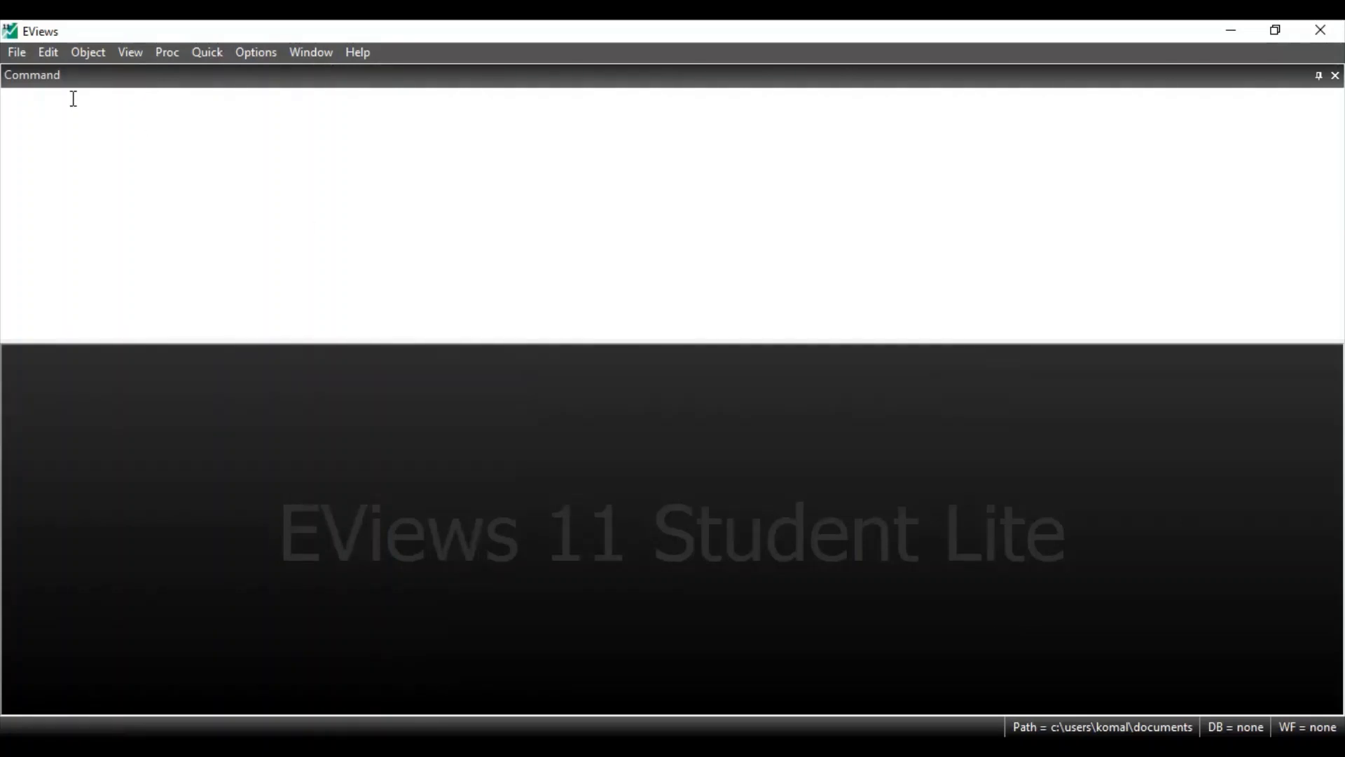
Open the Excel file 1 from the Desktop as a foreign data workfile
{"action": "left_click", "coordinate": [22, 54]}
{"action": "mouse_move", "coordinate": [79, 105]}
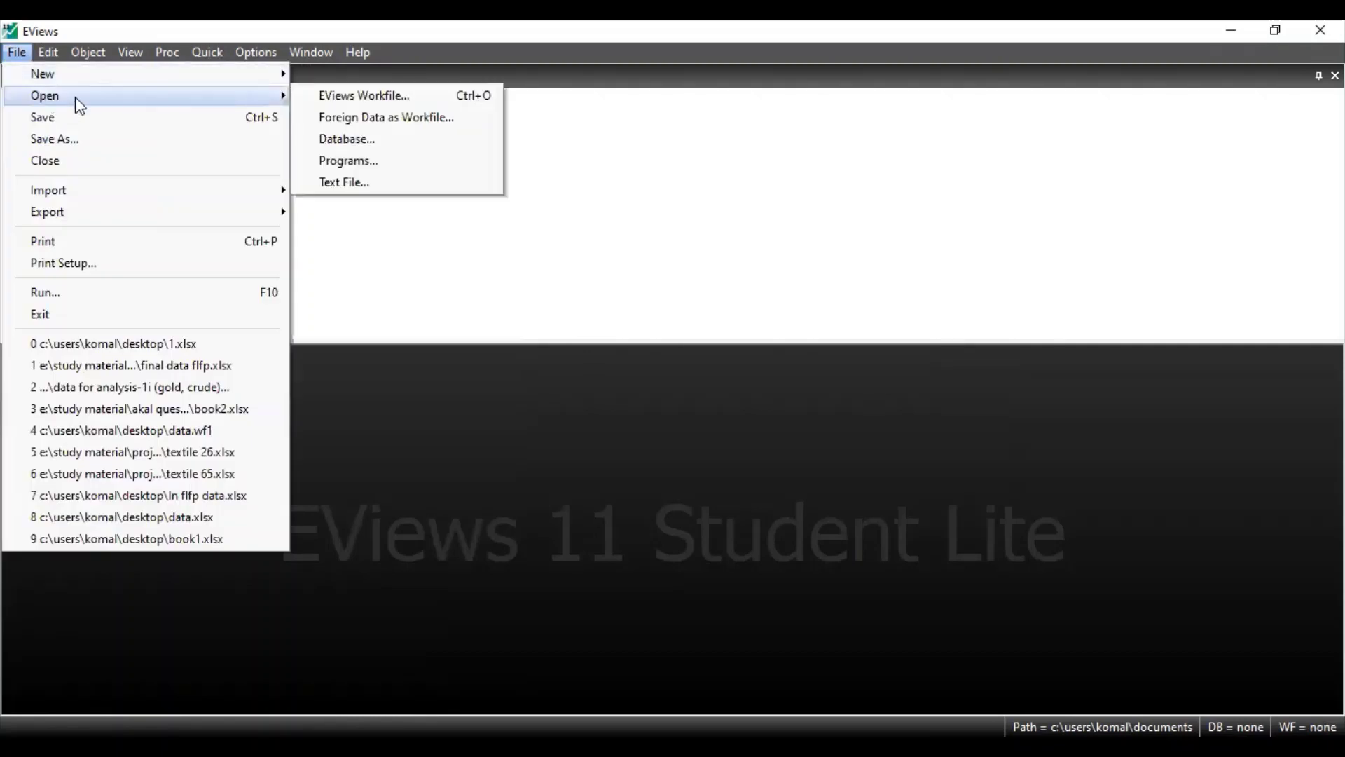
{"action": "left_click", "coordinate": [356, 120]}
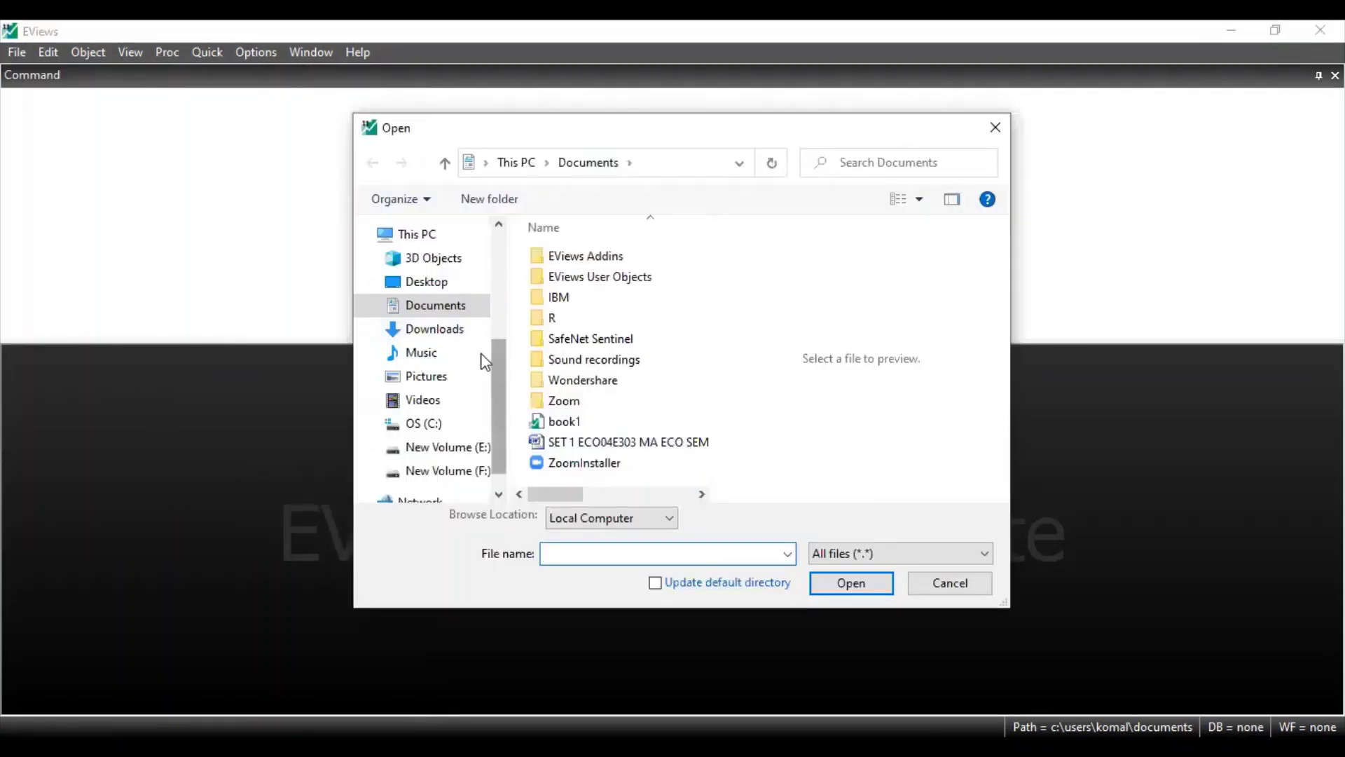
{"action": "left_click", "coordinate": [427, 282]}
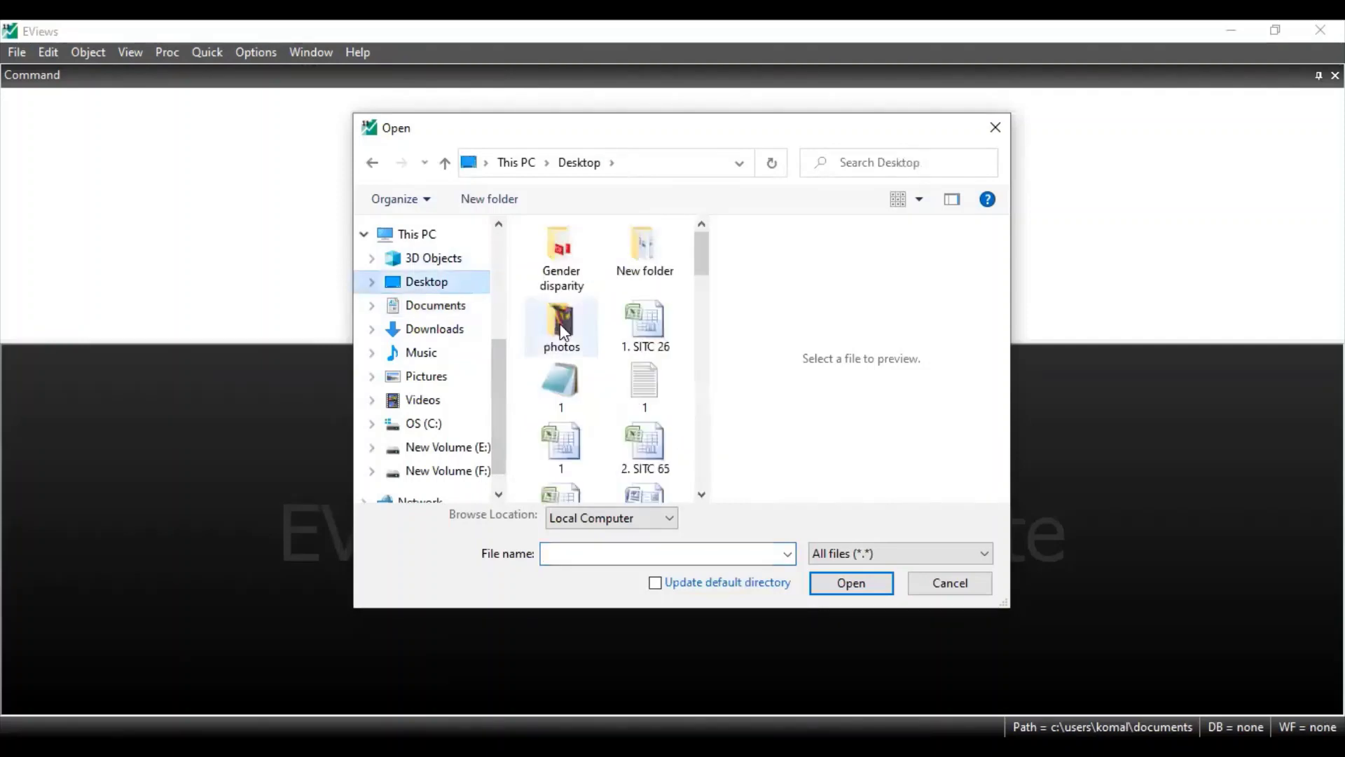
{"action": "left_click", "coordinate": [569, 451]}
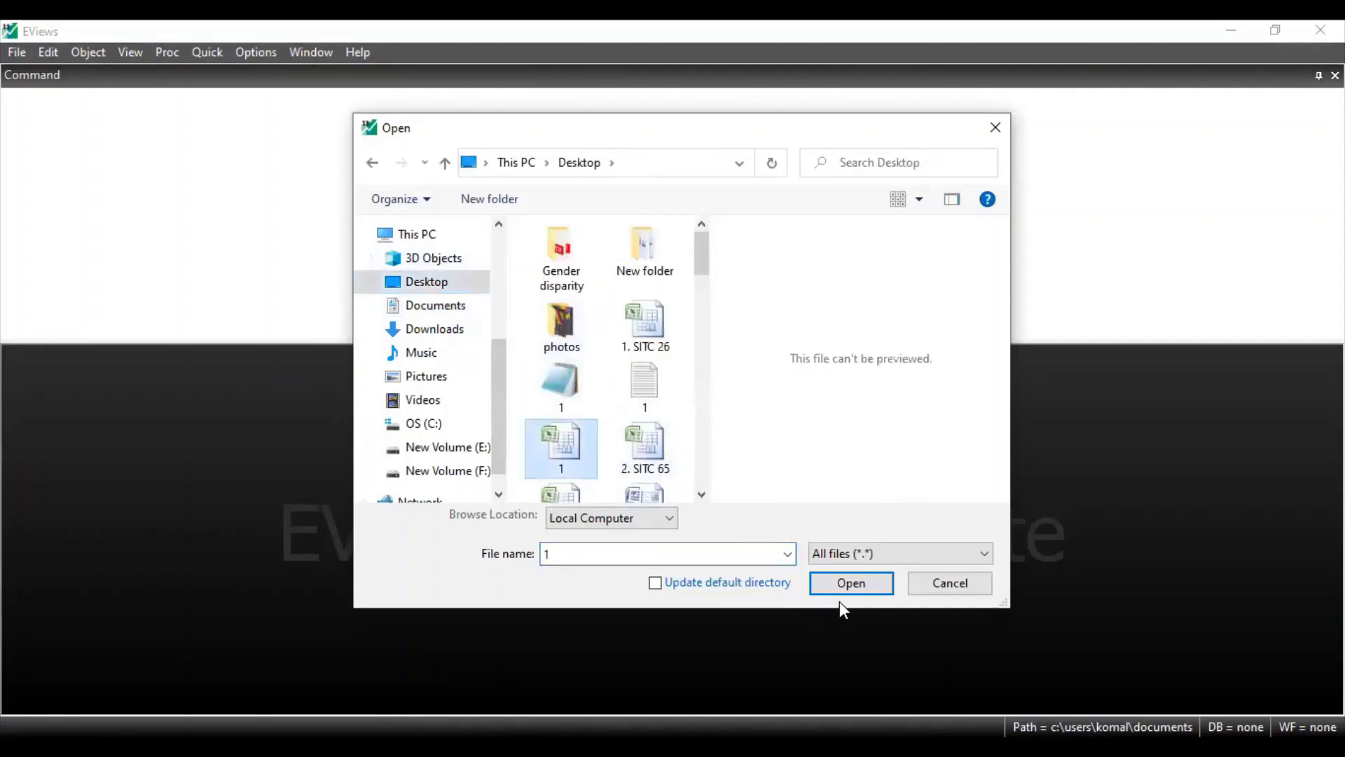
{"action": "left_click", "coordinate": [868, 585]}
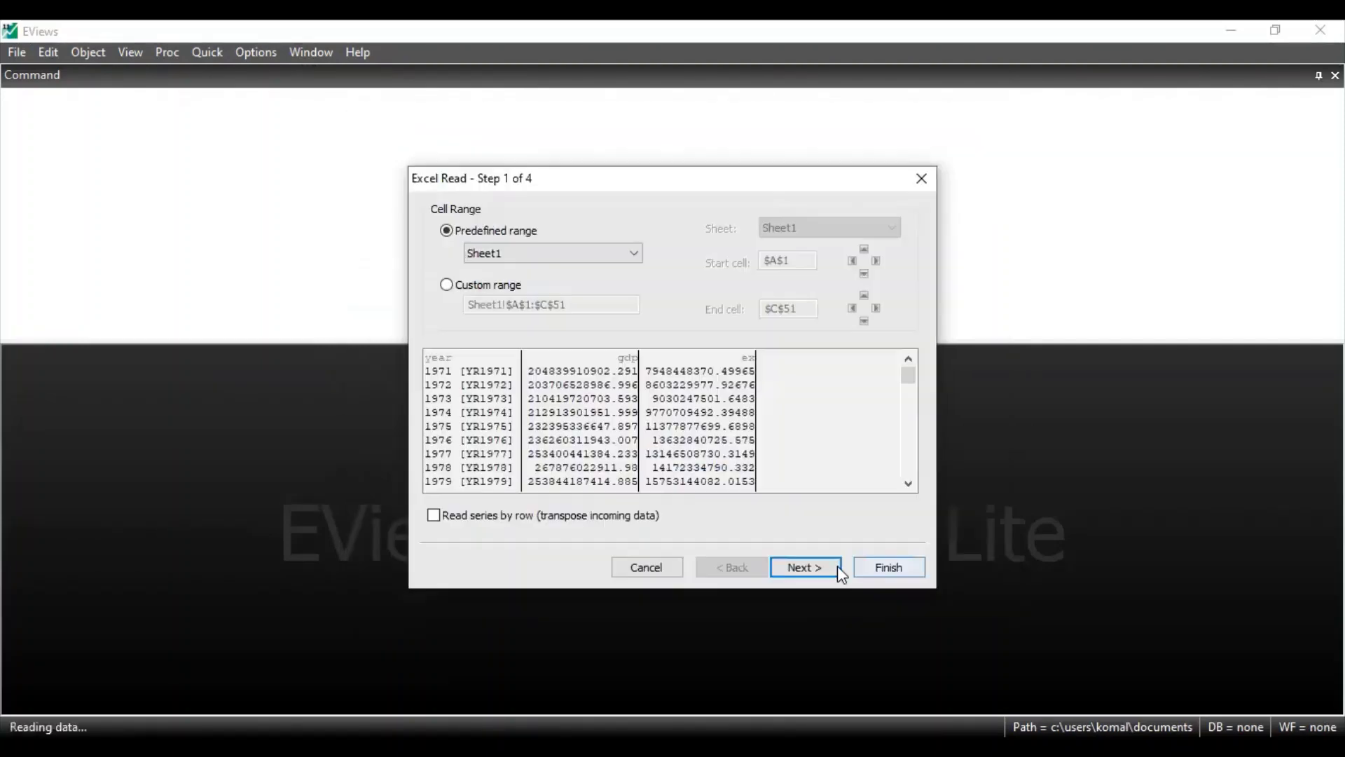
Import Sheet1 with the default Excel Read settings into a new workfile, without linking the series to the external source
{"action": "left_click", "coordinate": [837, 565]}
{"action": "left_click", "coordinate": [837, 567]}
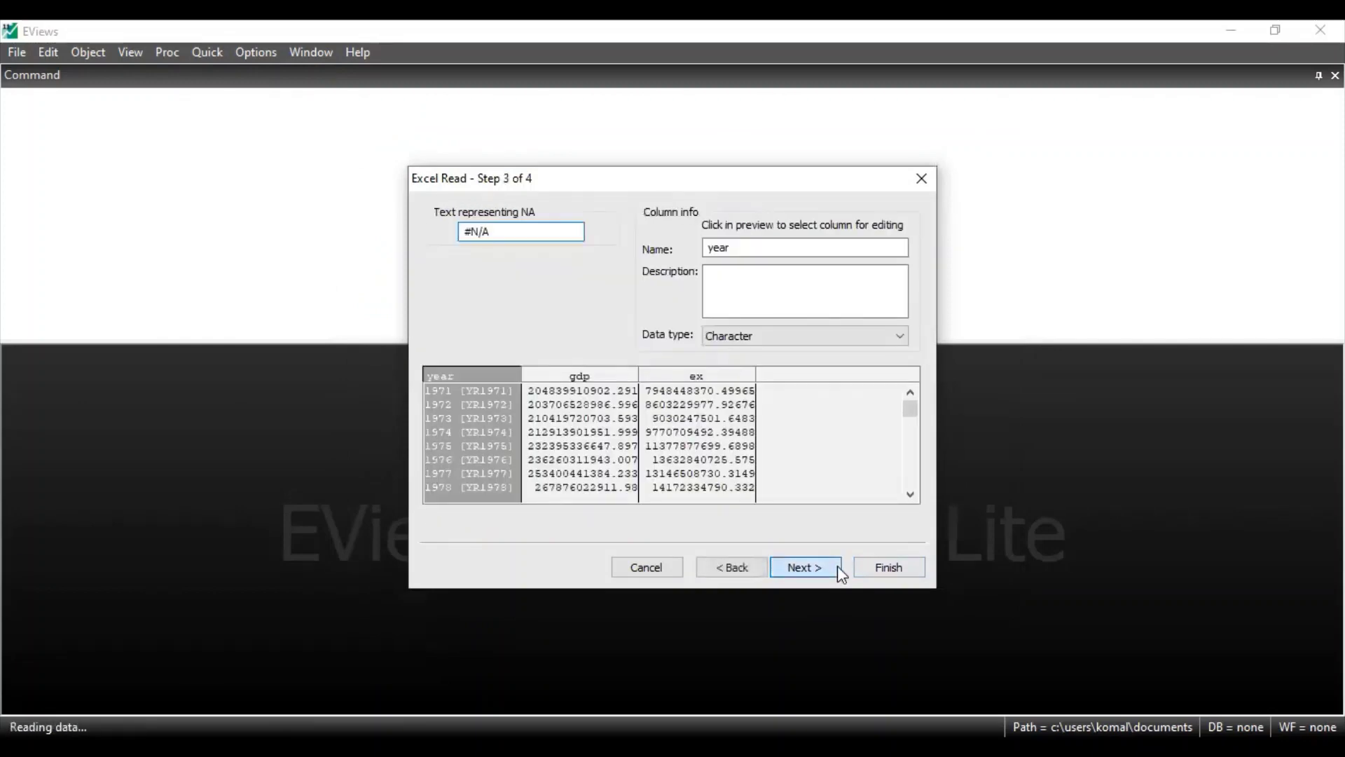
{"action": "left_click", "coordinate": [838, 565]}
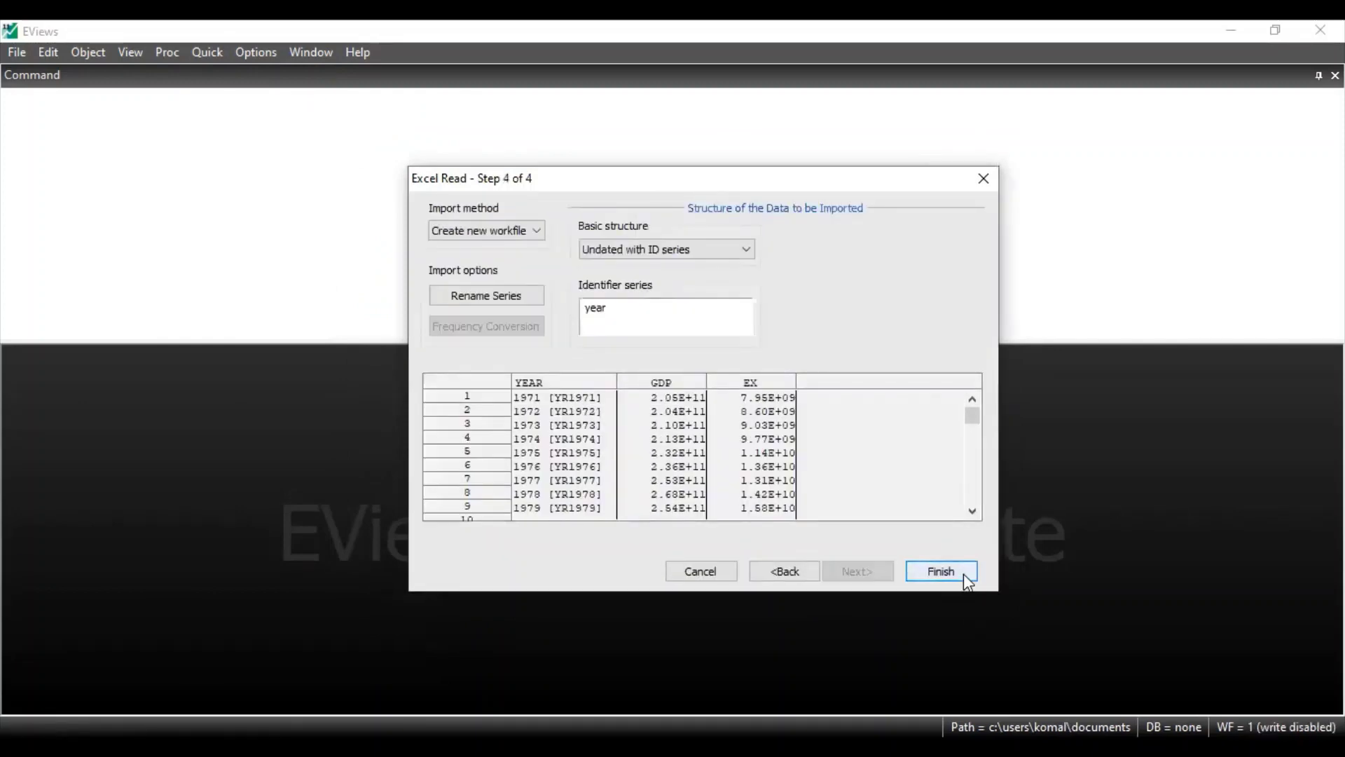
{"action": "left_click", "coordinate": [966, 578]}
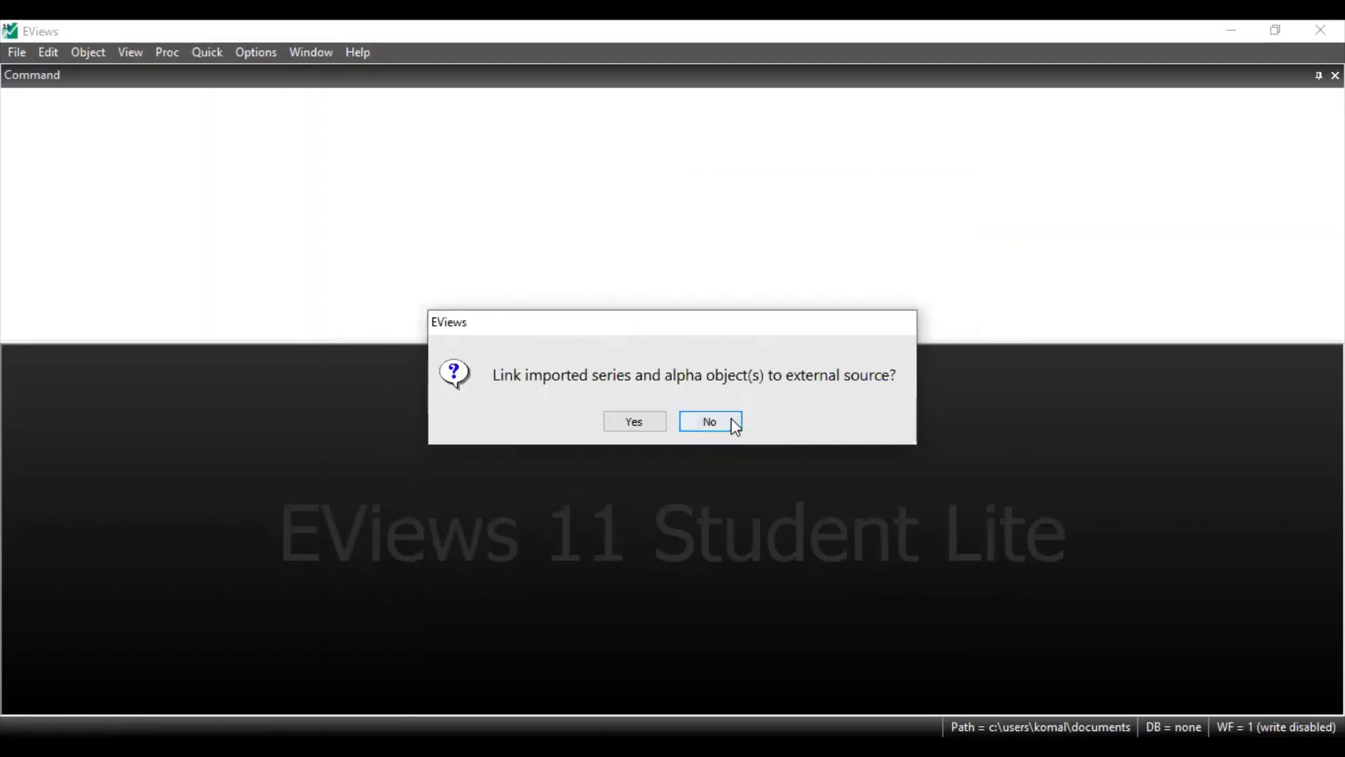
{"action": "left_click", "coordinate": [734, 424]}
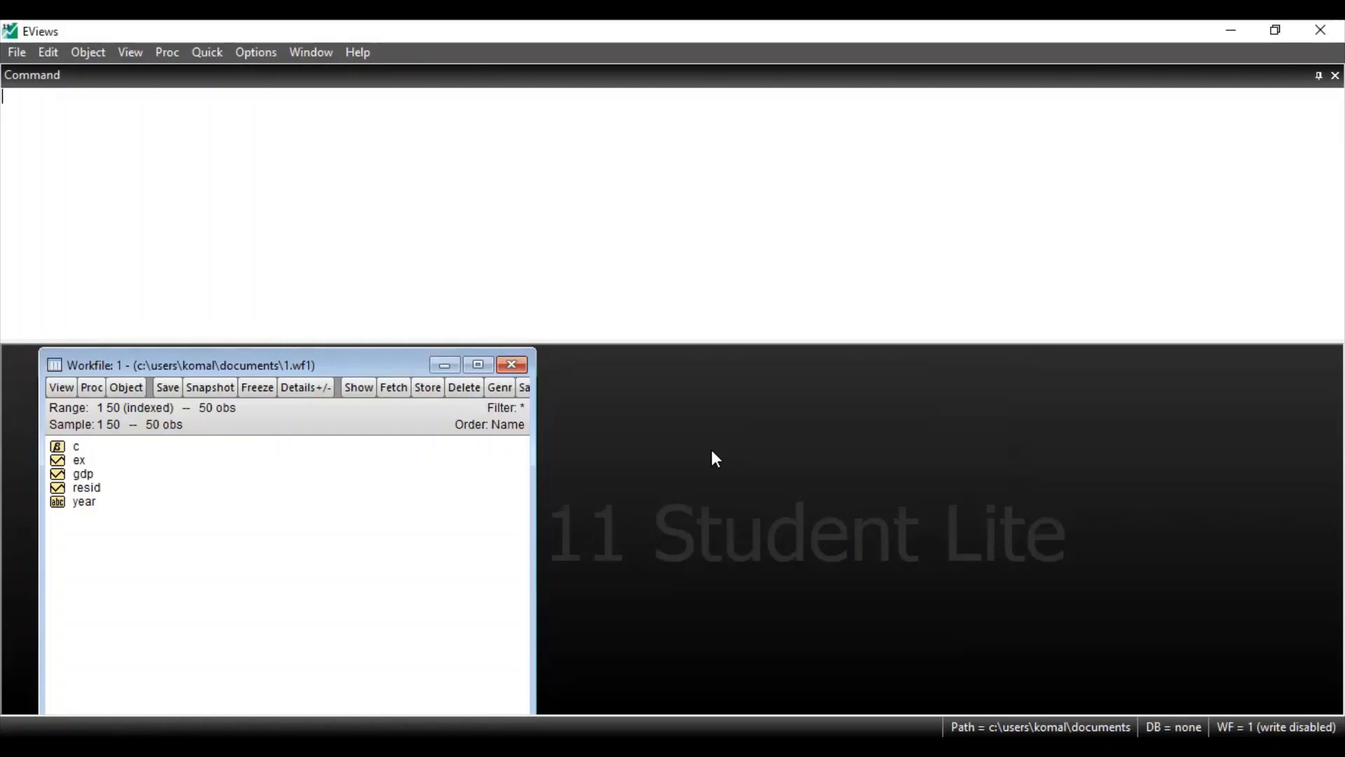
{"action": "left_click", "coordinate": [78, 459]}
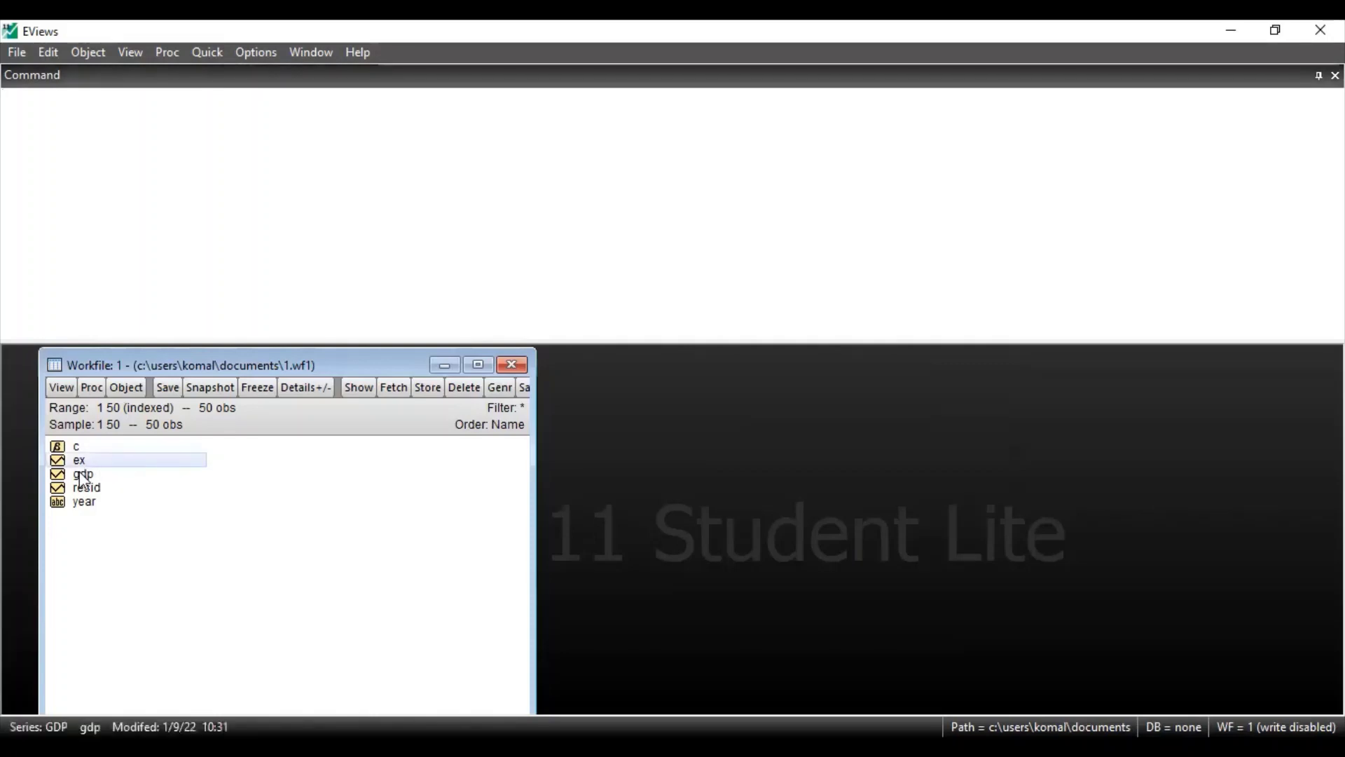
{"action": "left_click", "coordinate": [82, 476]}
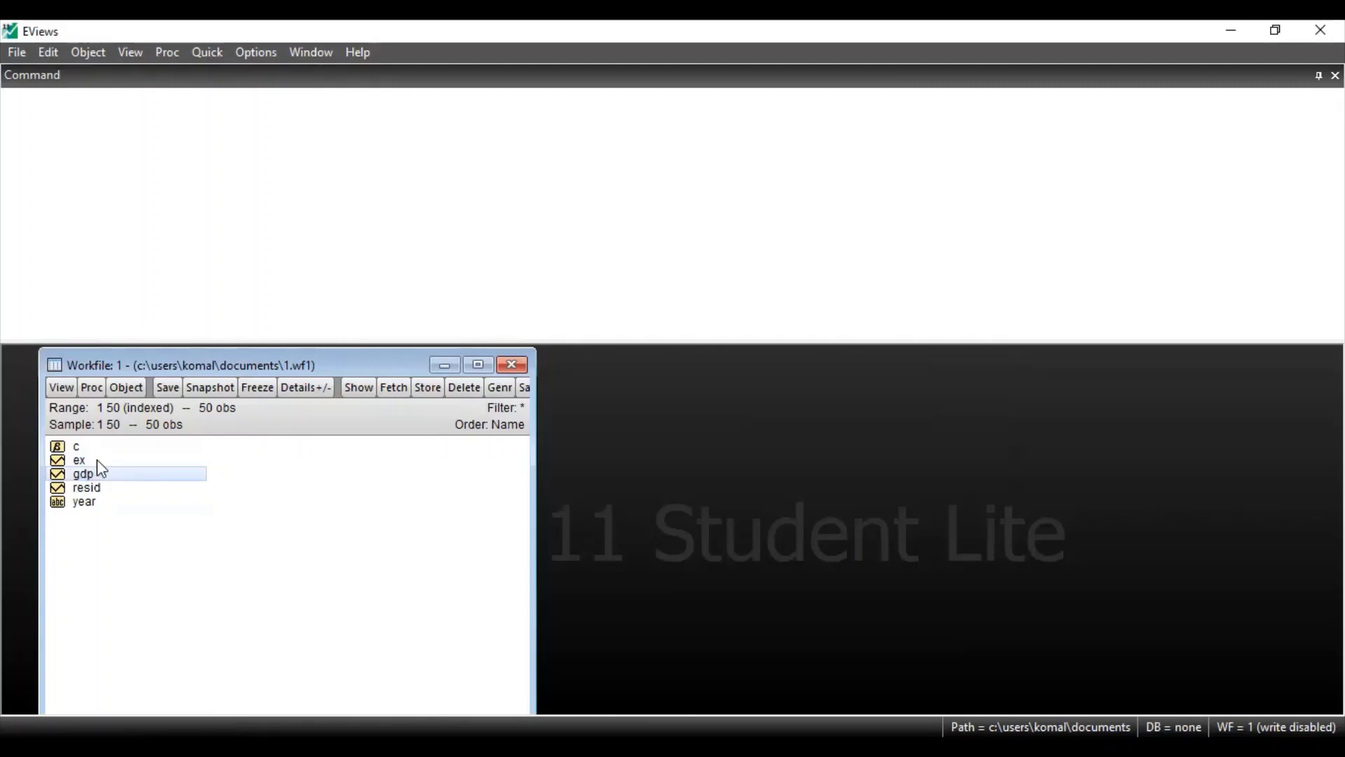
{"action": "left_click", "coordinate": [98, 462]}
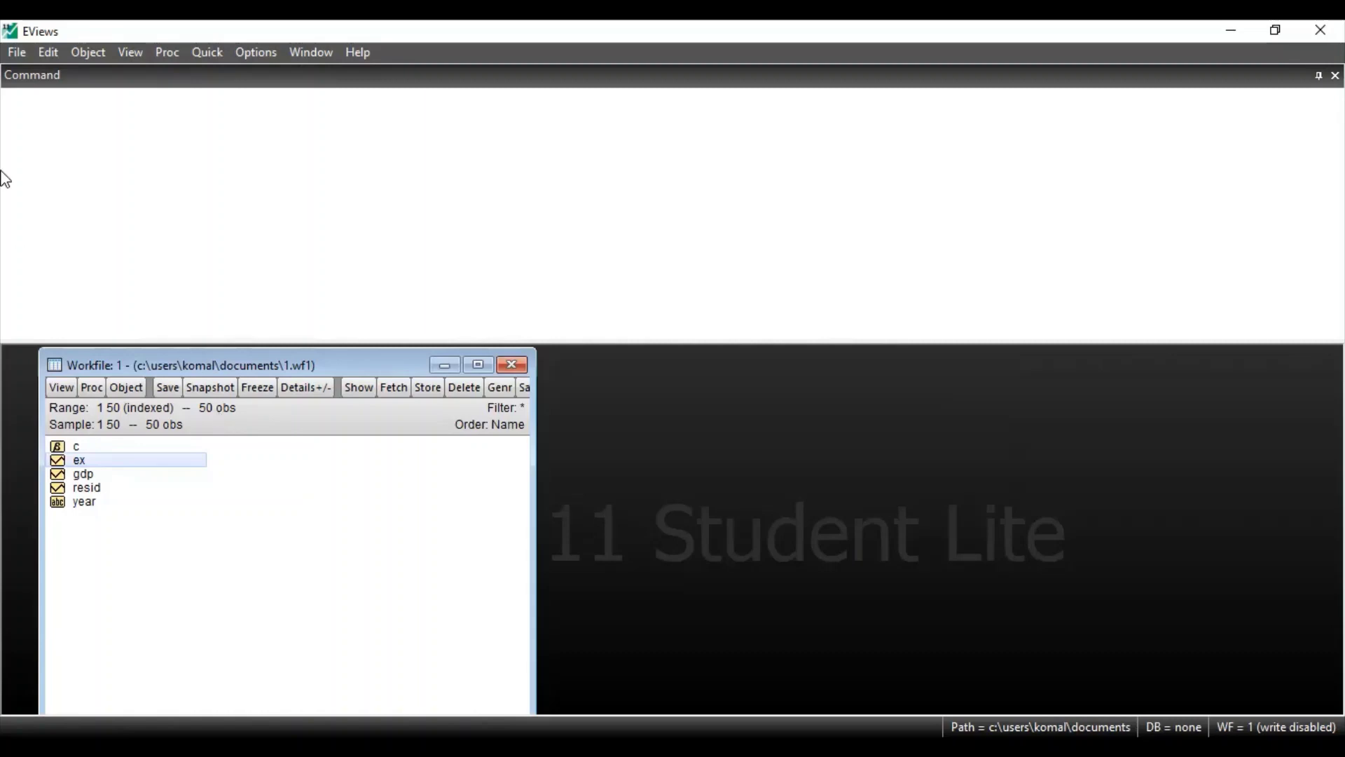
Generate the first difference of gdp by running the command genr dgdp=gdp-gdp(-1)
{"action": "left_click", "coordinate": [23, 119]}
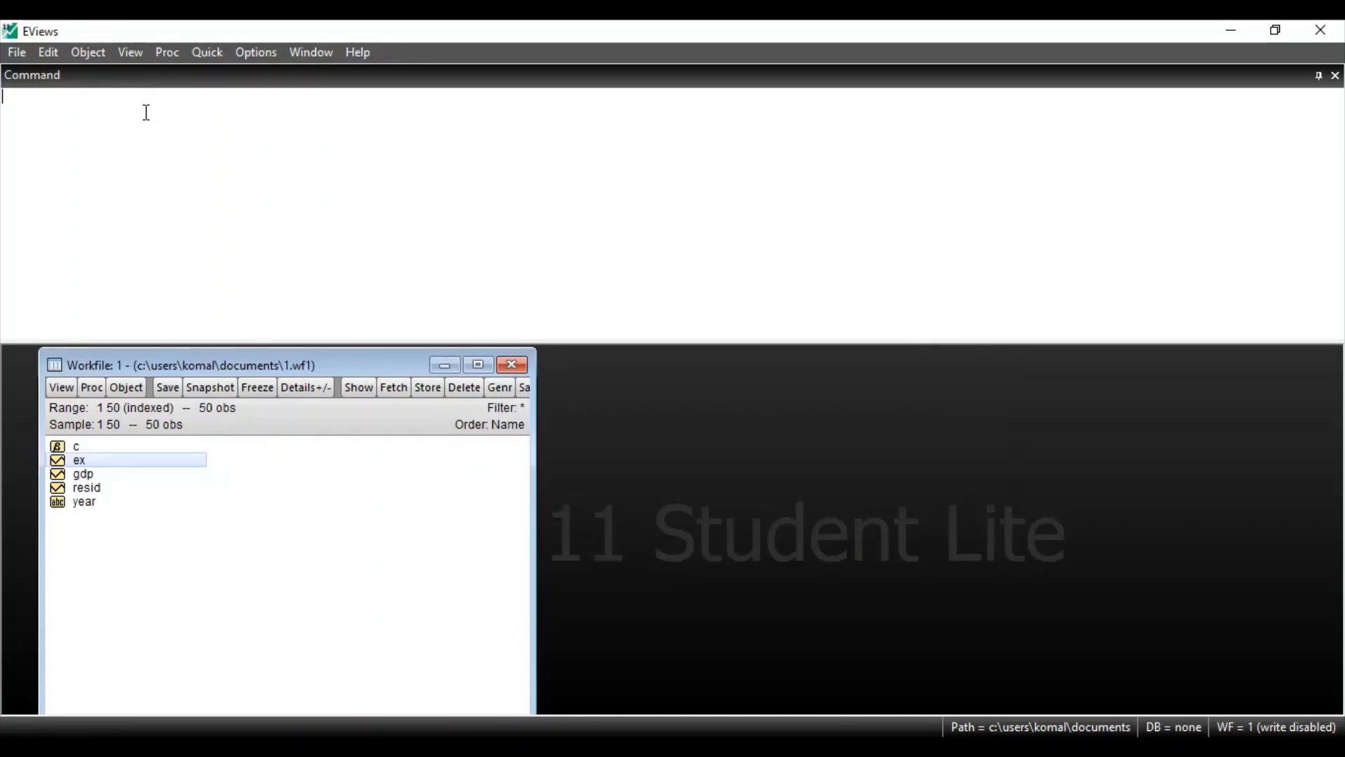
{"action": "type", "text": "genr dgdp=gdp-gdp(-1)"}
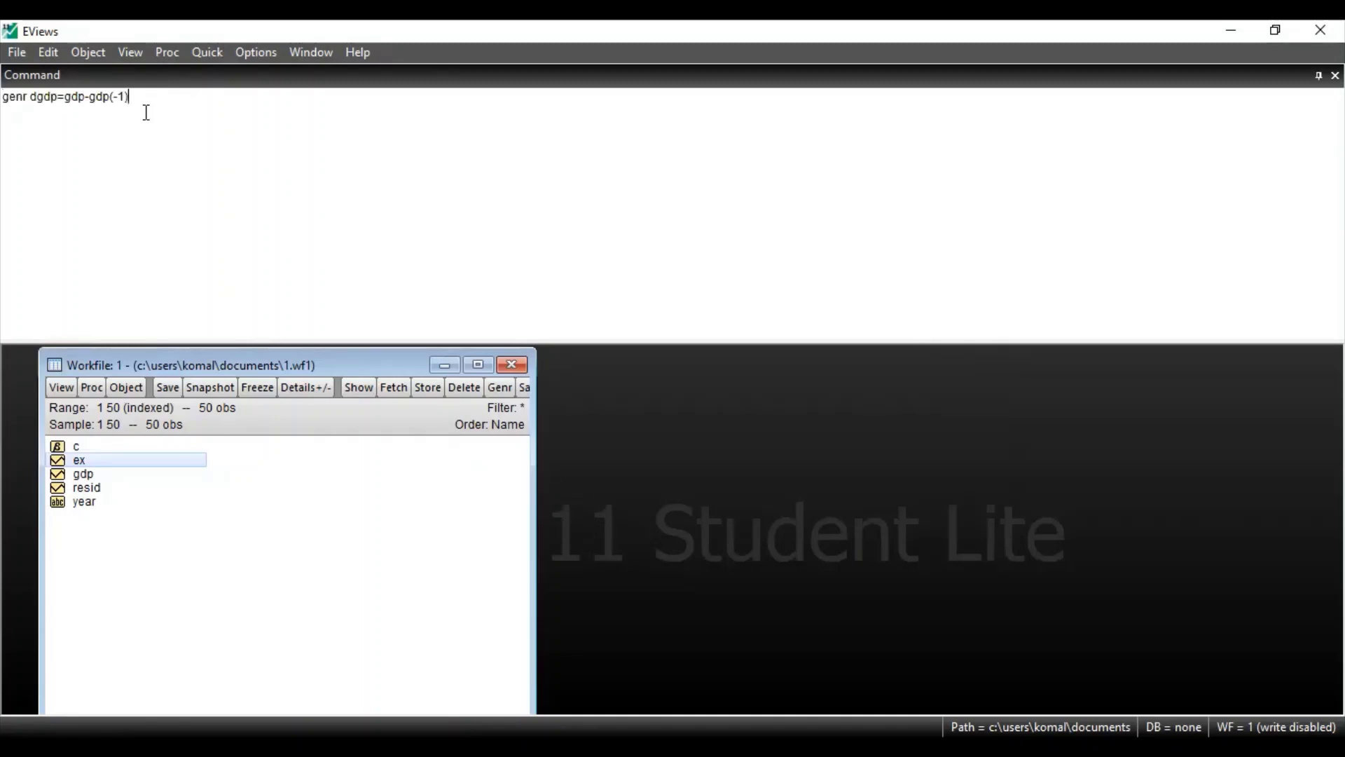
{"action": "left_click_drag", "start_coordinate": [41, 96], "coordinate": [58, 97]}
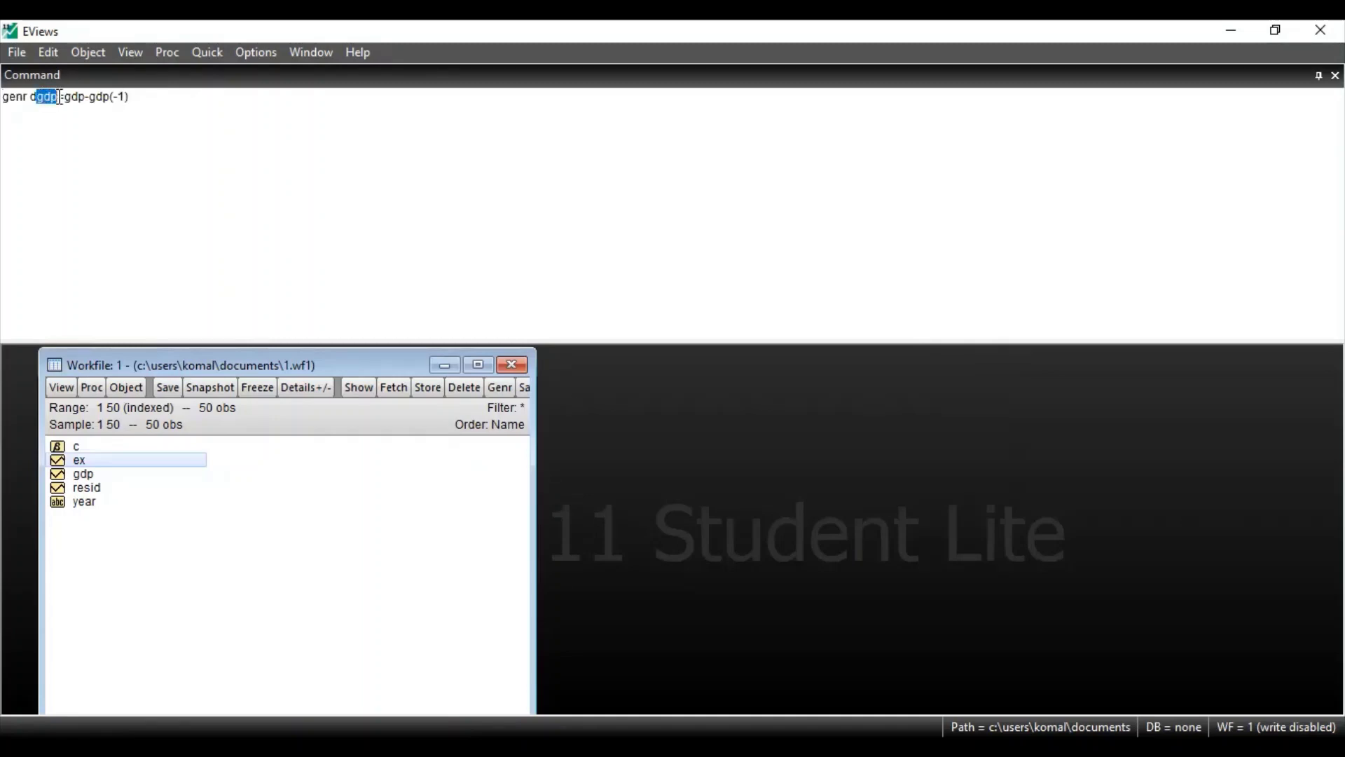
{"action": "left_click", "coordinate": [166, 94]}
{"action": "key", "text": "Return"}
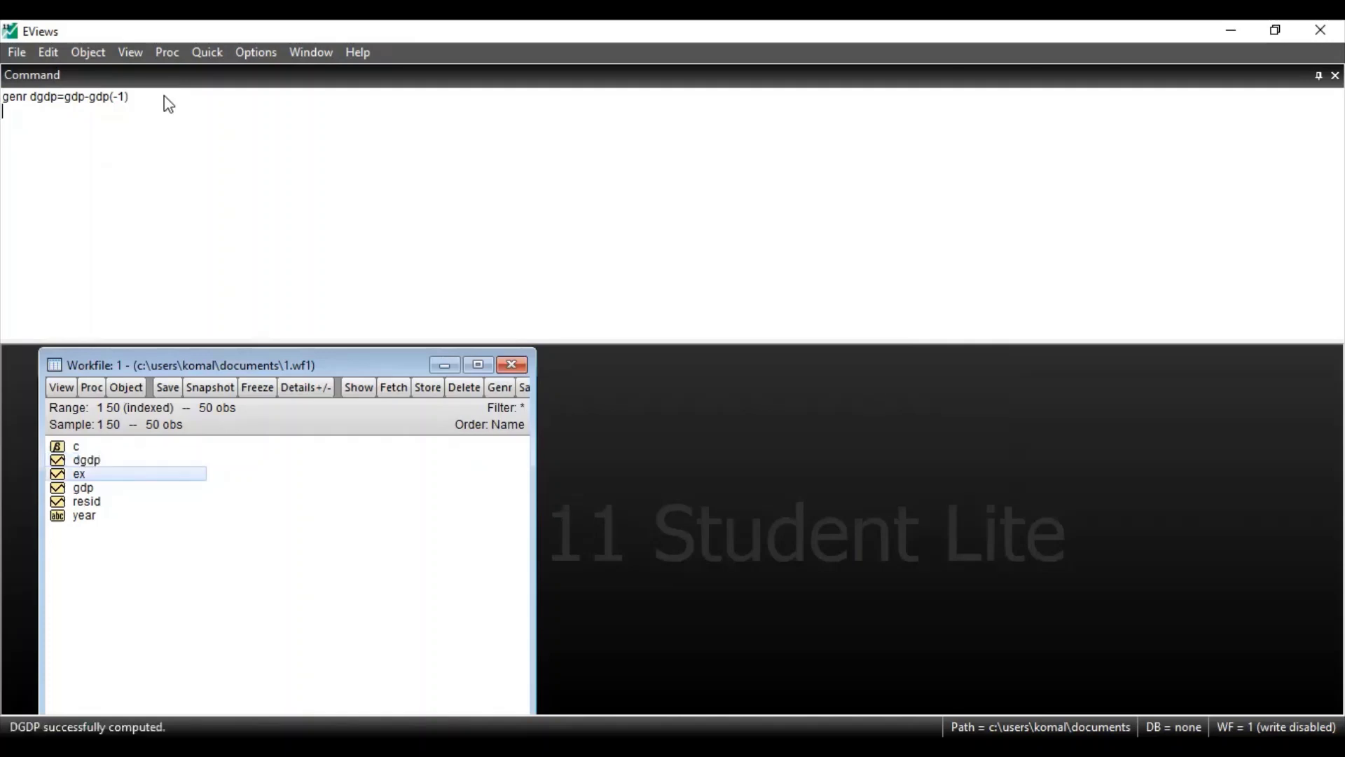
Generate the first difference of ex by running genr dex=ex-ex(-1), and select the new dex series in the workfile
{"action": "left_click", "coordinate": [80, 464]}
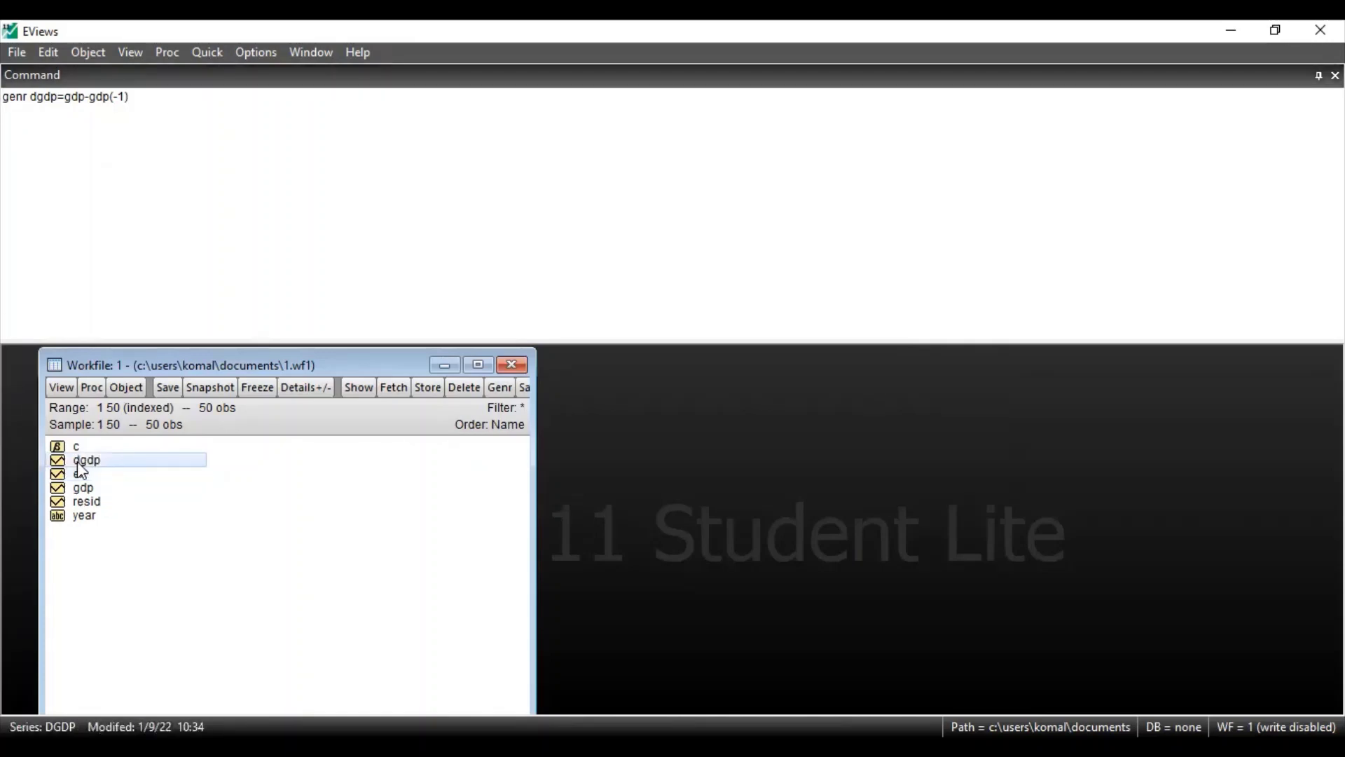
{"action": "left_click", "coordinate": [175, 93]}
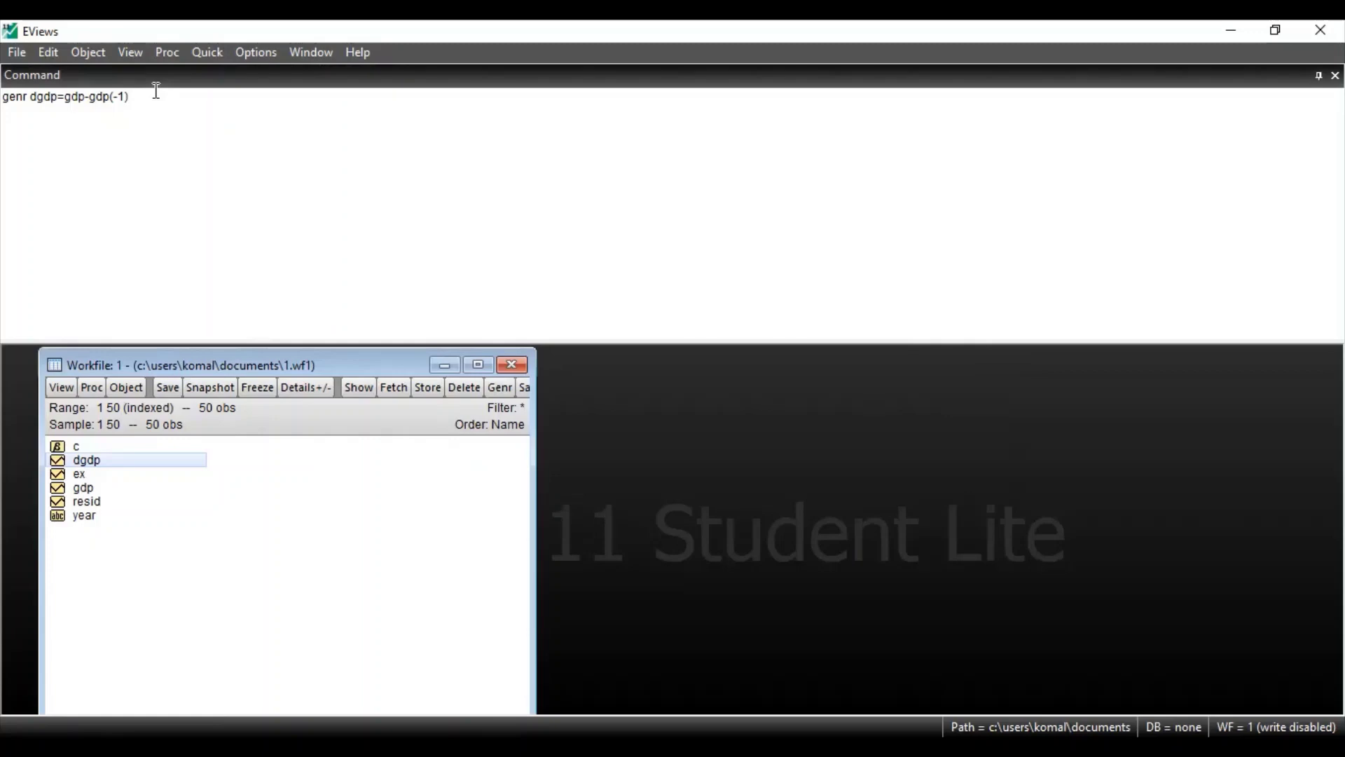
{"action": "left_click", "coordinate": [10, 114]}
{"action": "type", "text": "genr dex=ex-ex(-1)"}
{"action": "key", "text": "Return"}
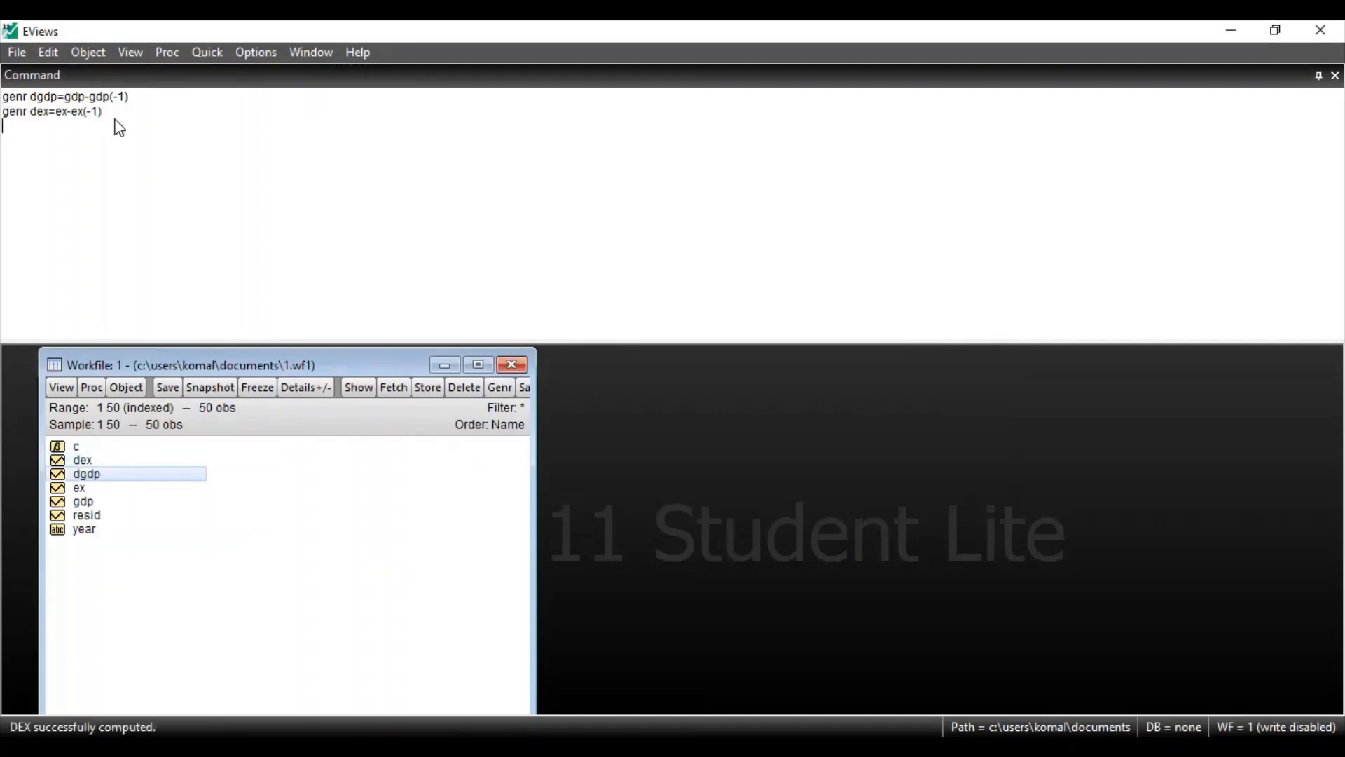
{"action": "left_click", "coordinate": [100, 468]}
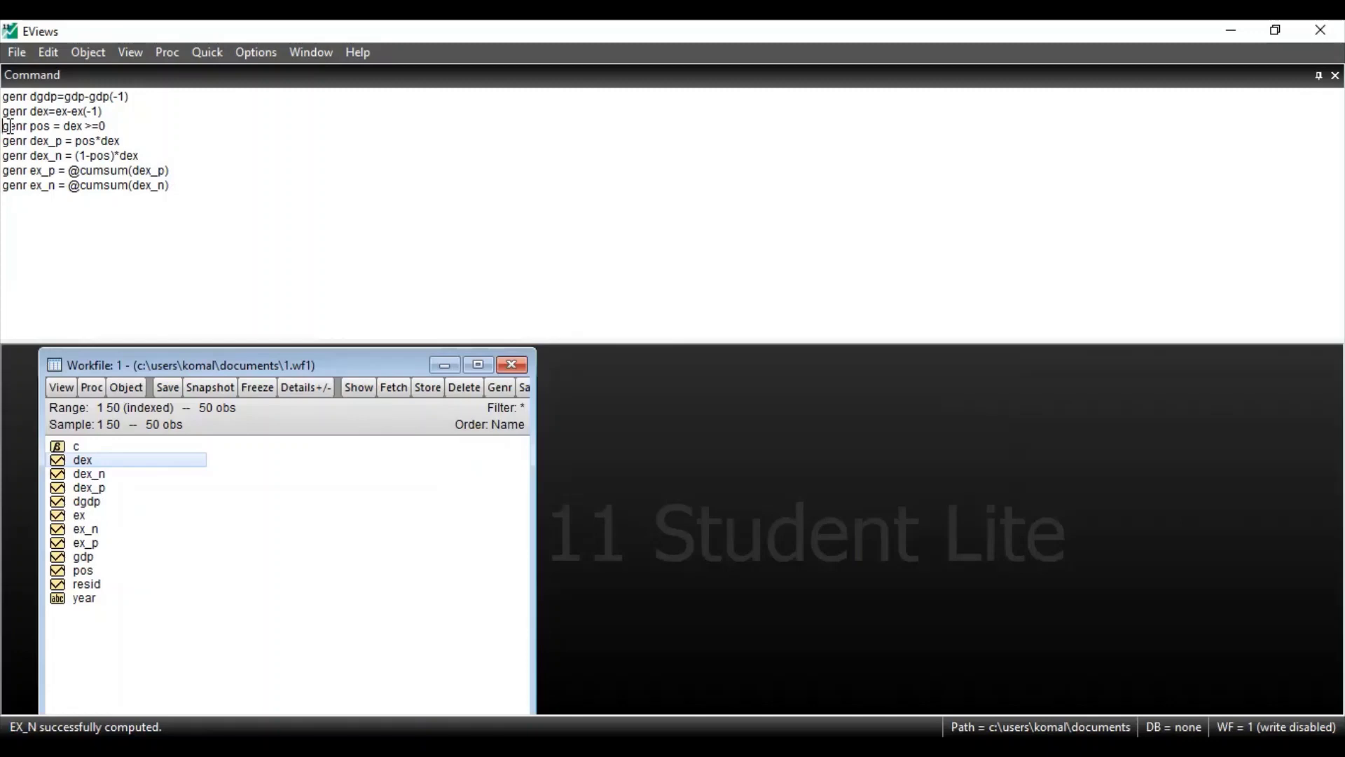
Examine the commands defining pos, dex_p, dex_n, ex_p and ex_n, and locate the dex_n and dex_p series in the workfile
{"action": "left_click_drag", "start_coordinate": [9, 127], "coordinate": [249, 201]}
{"action": "left_click", "coordinate": [187, 112]}
{"action": "left_click_drag", "start_coordinate": [30, 128], "coordinate": [86, 129]}
{"action": "left_click_drag", "start_coordinate": [3, 142], "coordinate": [127, 145]}
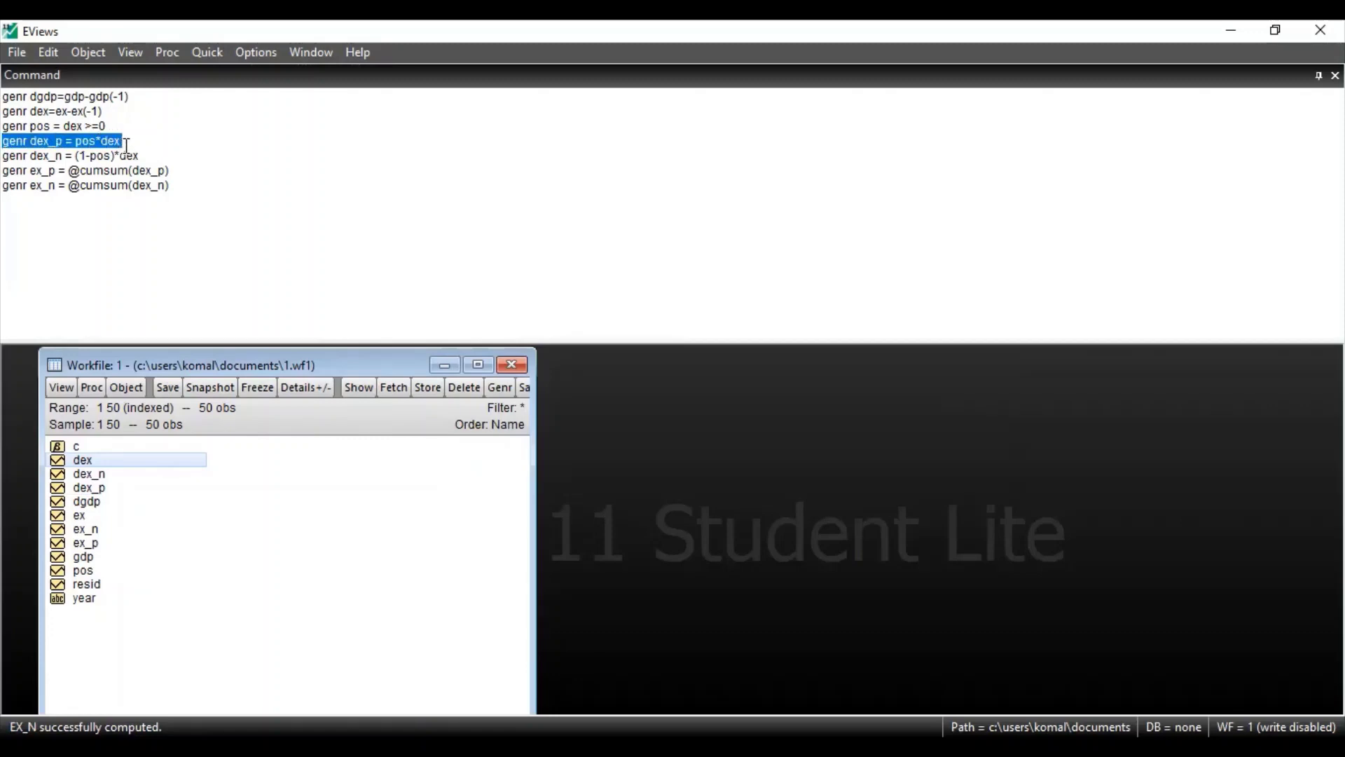
{"action": "left_click_drag", "start_coordinate": [56, 155], "coordinate": [69, 159]}
{"action": "left_click", "coordinate": [39, 157]}
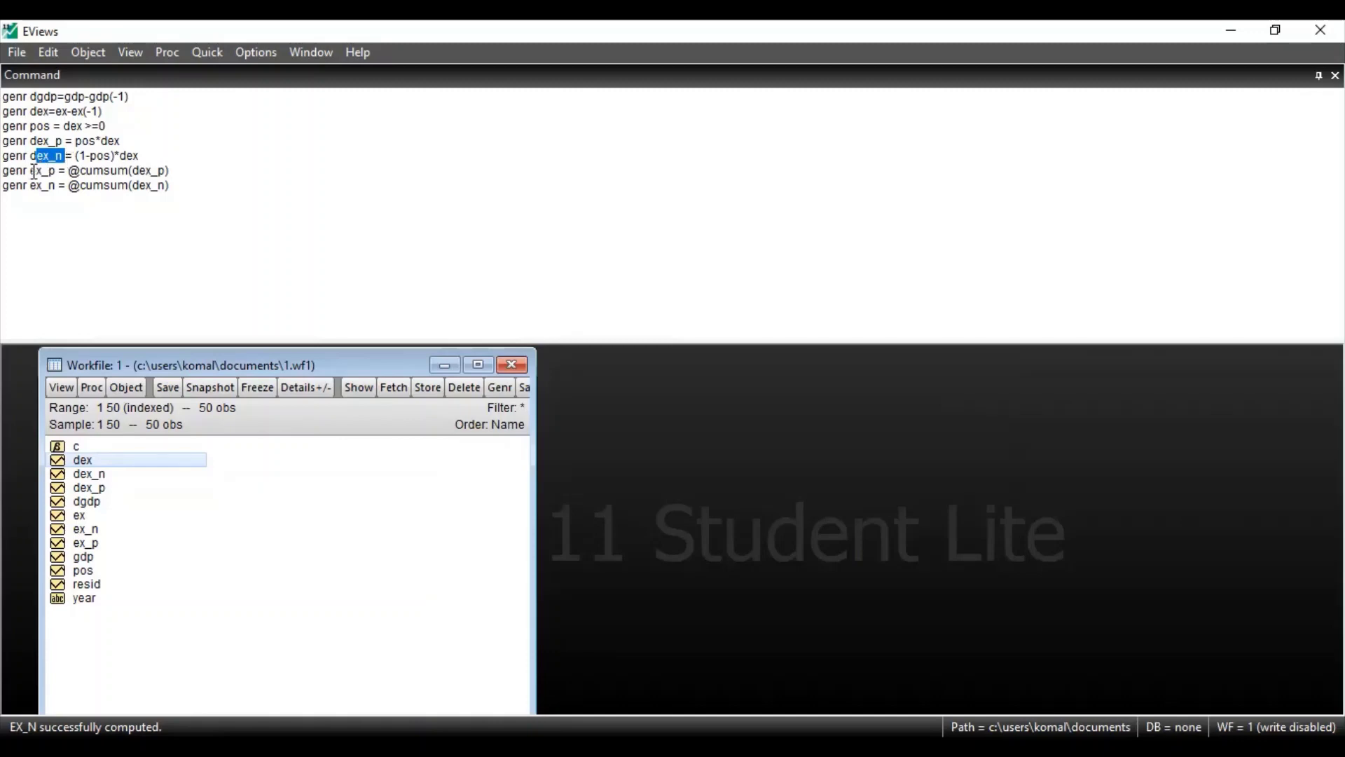
{"action": "left_click_drag", "start_coordinate": [30, 172], "coordinate": [61, 175]}
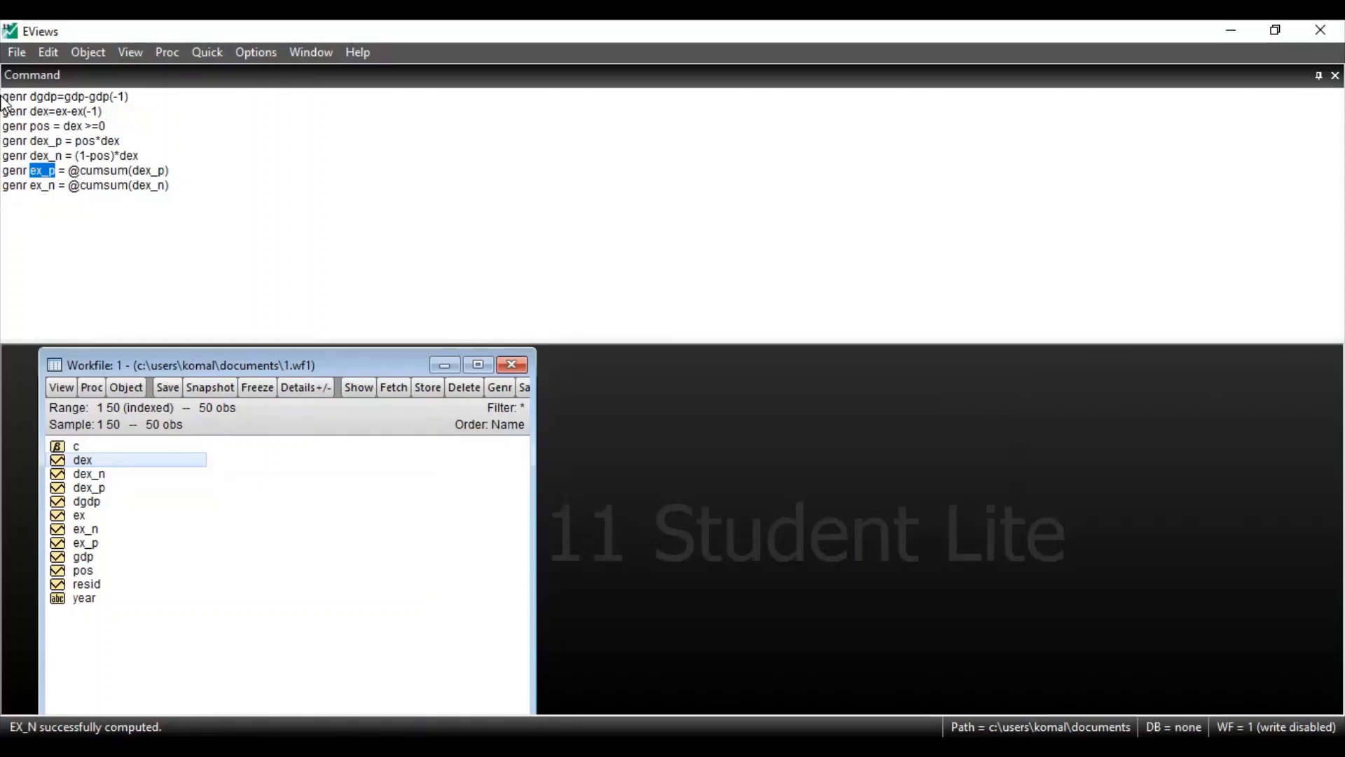
{"action": "left_click_drag", "start_coordinate": [6, 96], "coordinate": [198, 191]}
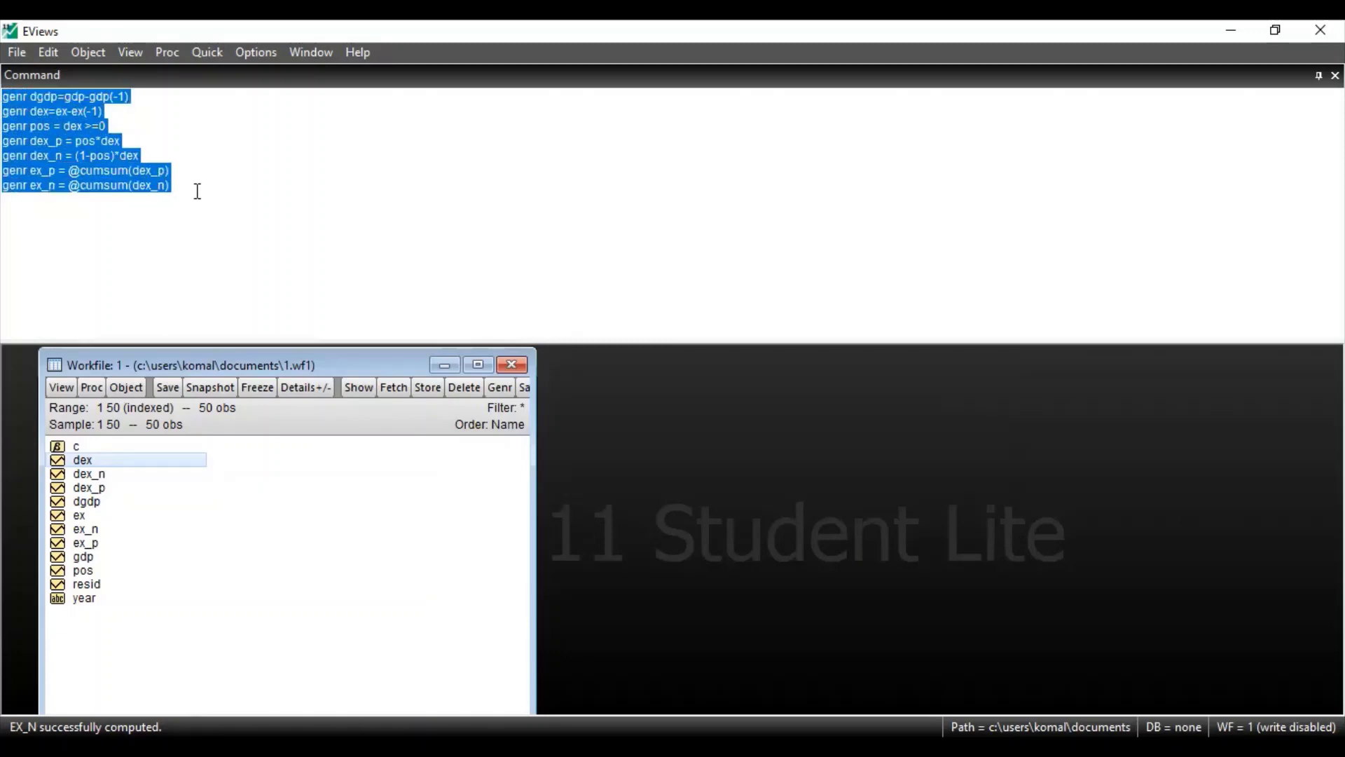
{"action": "left_click", "coordinate": [198, 191]}
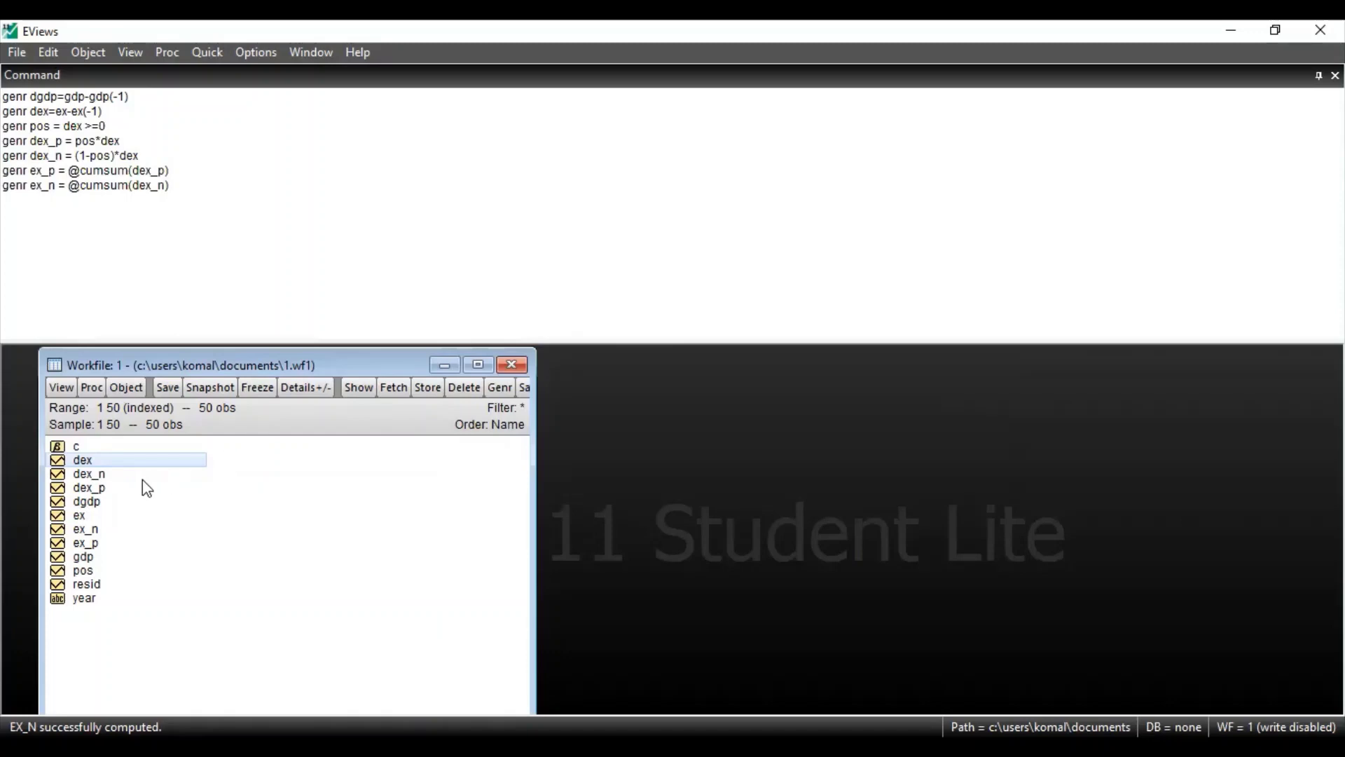
{"action": "left_click", "coordinate": [99, 479]}
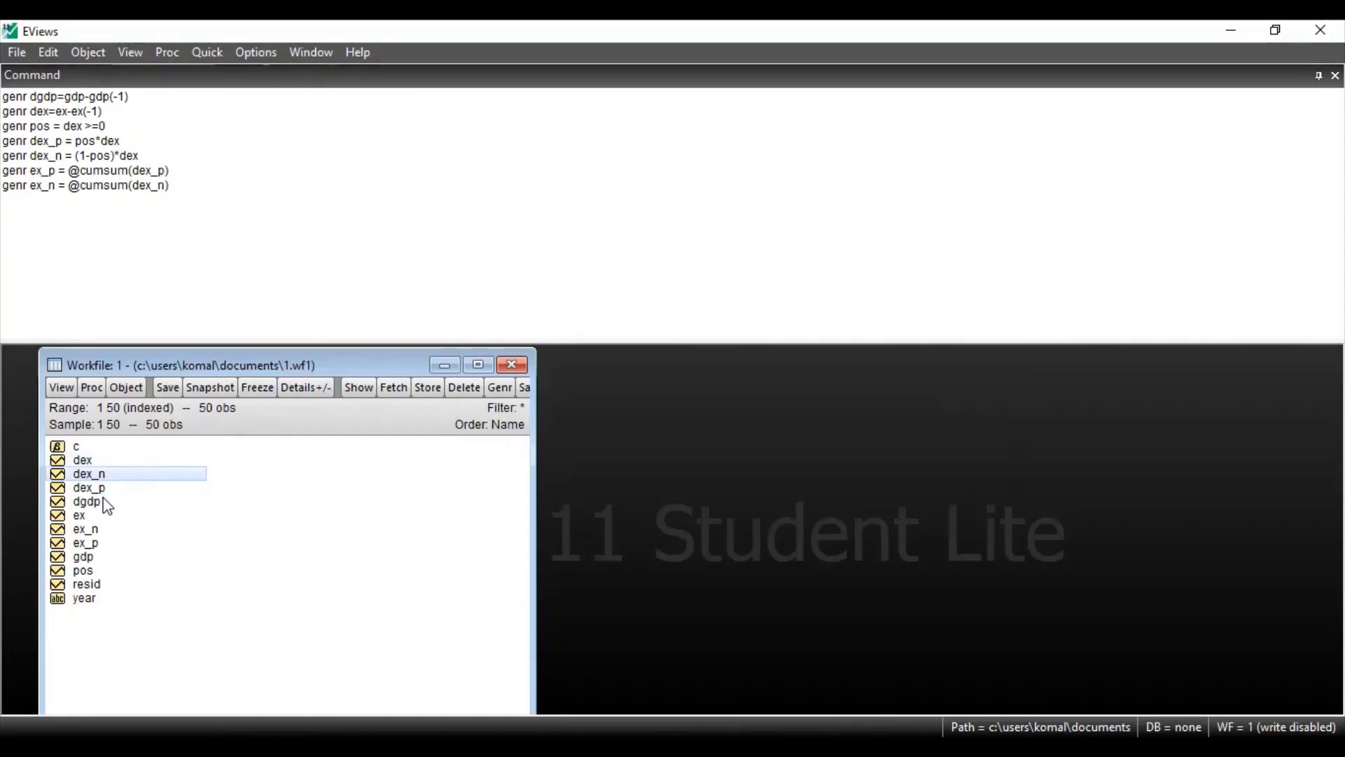
{"action": "left_click", "coordinate": [105, 489]}
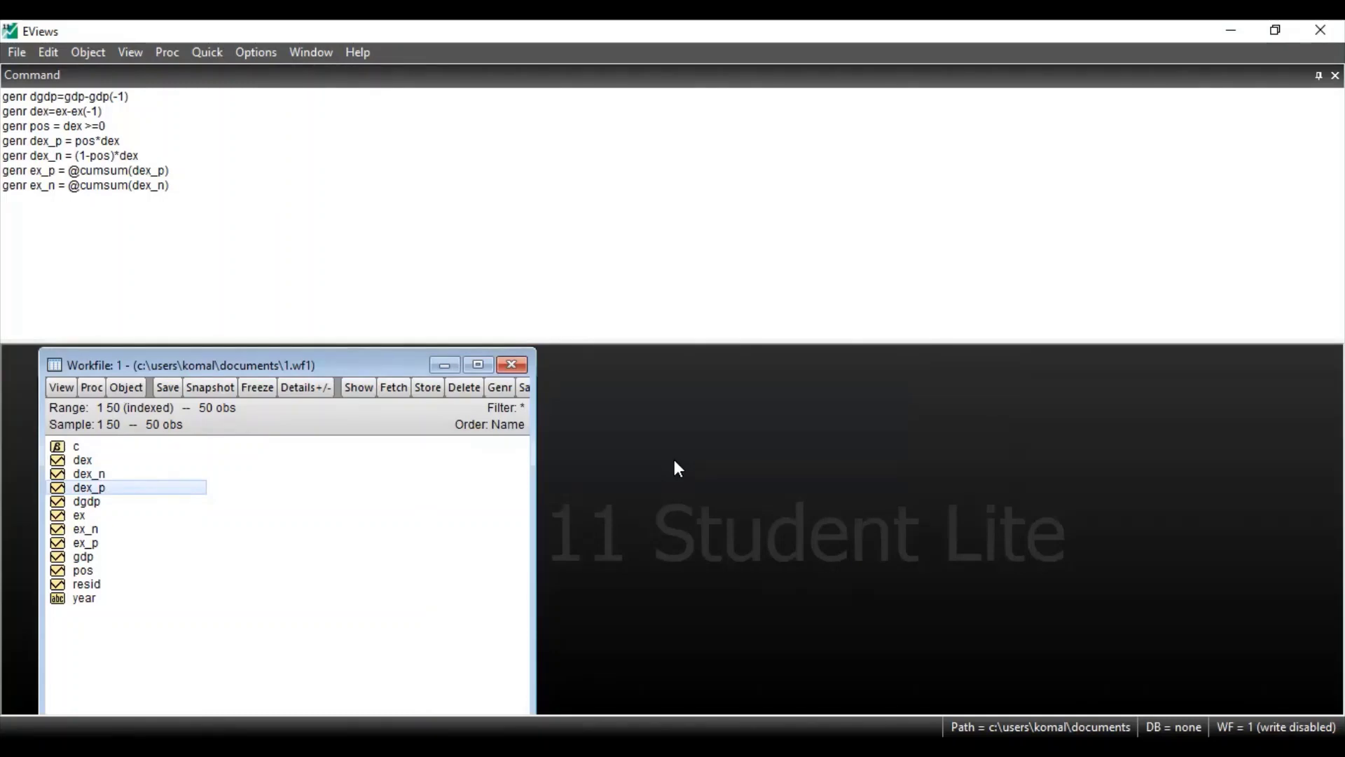
Set up an equation estimation with method STEPLS - Stepwise Least Squares and the specification dgdp c gdp(-1) ex_p(-1) ex_n(-1)
{"action": "left_click", "coordinate": [206, 55]}
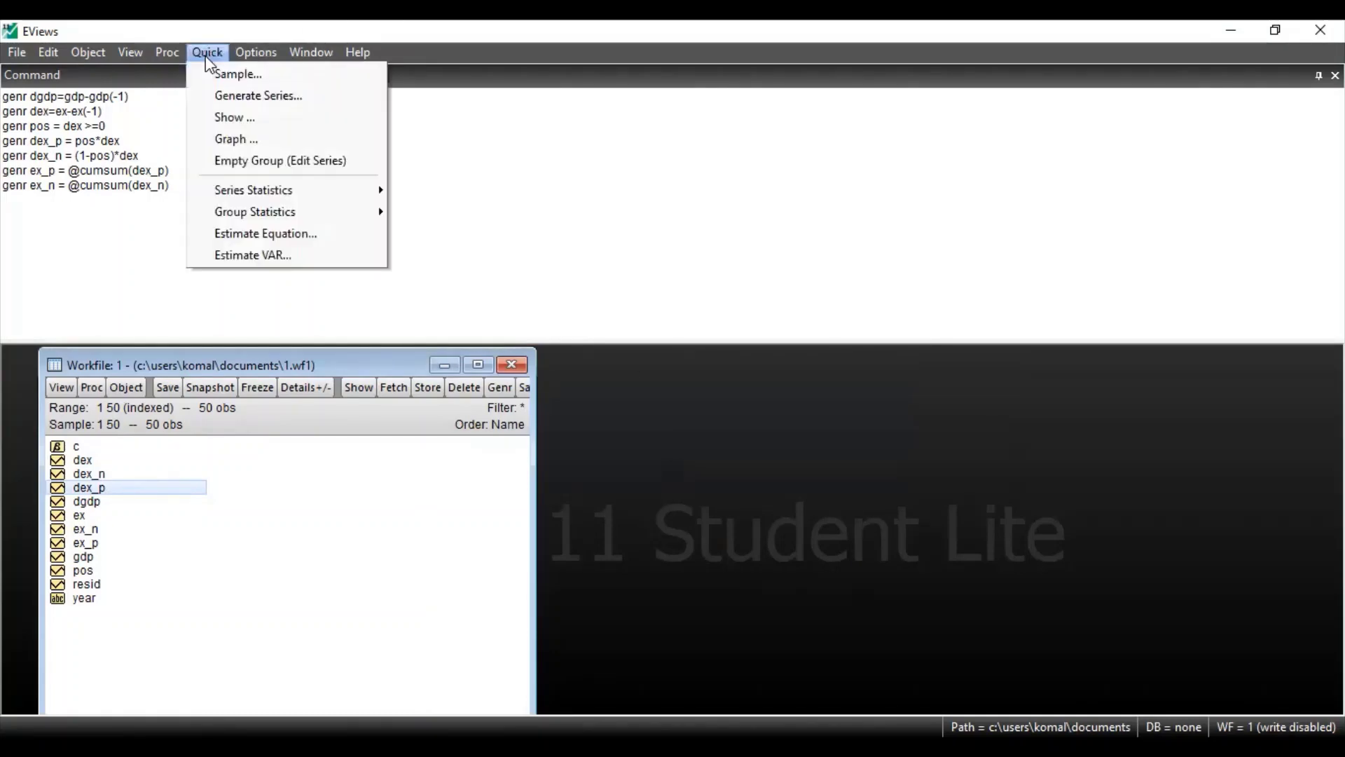
{"action": "left_click", "coordinate": [295, 241]}
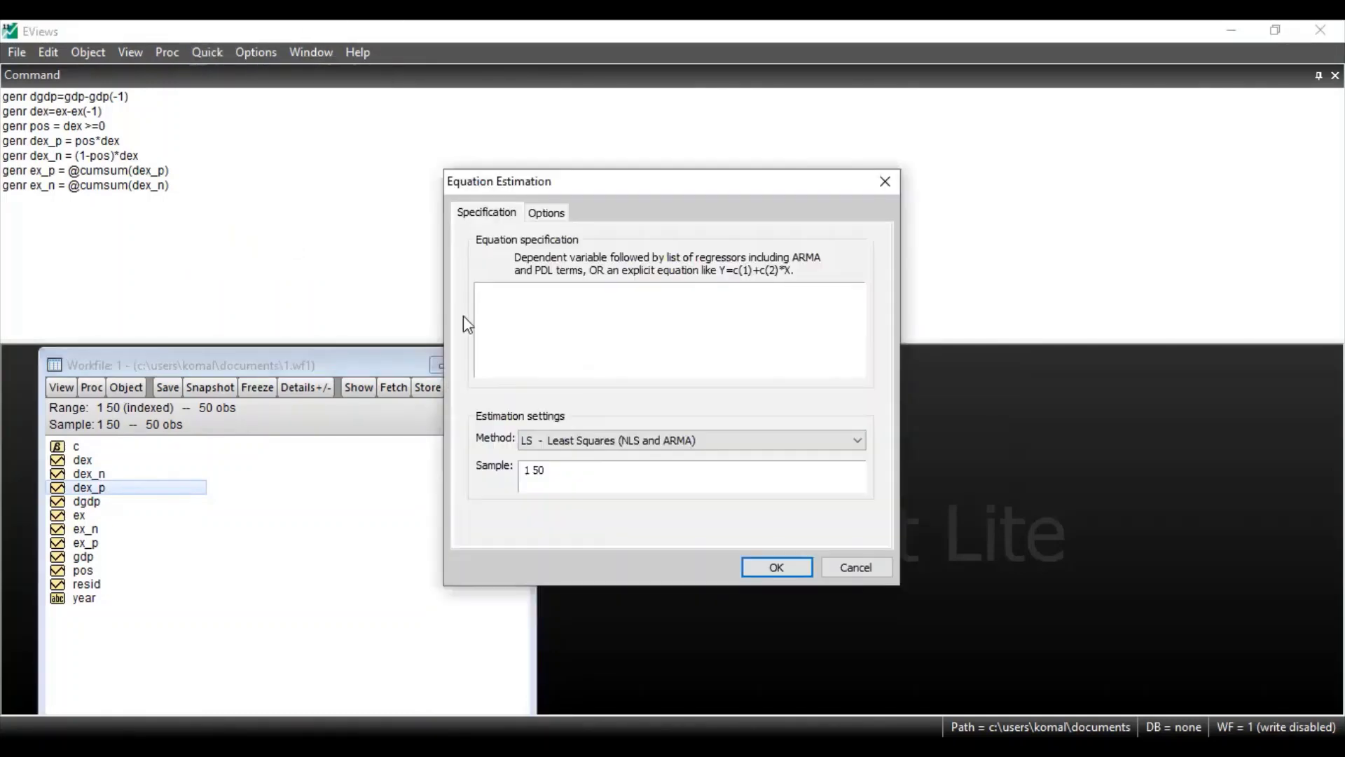
{"action": "left_click", "coordinate": [621, 437]}
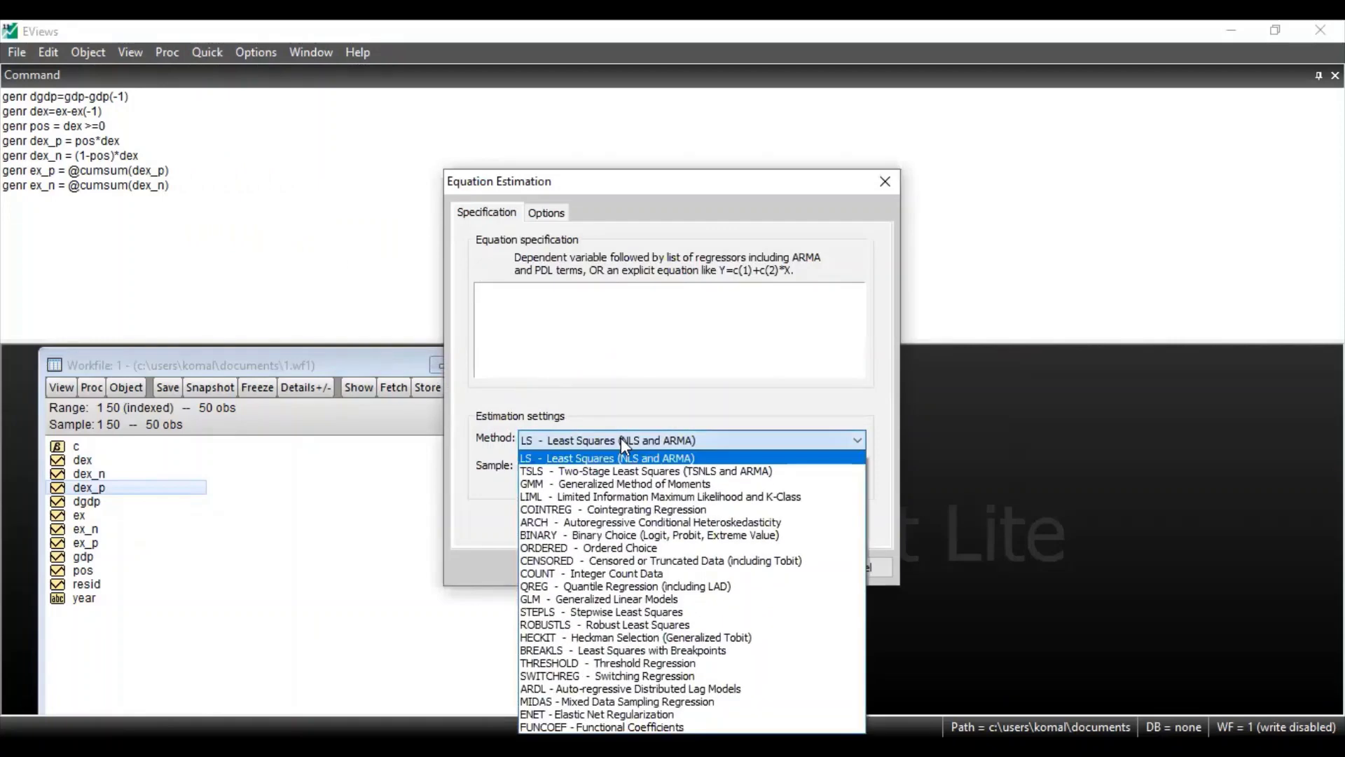
{"action": "left_click", "coordinate": [649, 612]}
{"action": "left_click", "coordinate": [495, 272]}
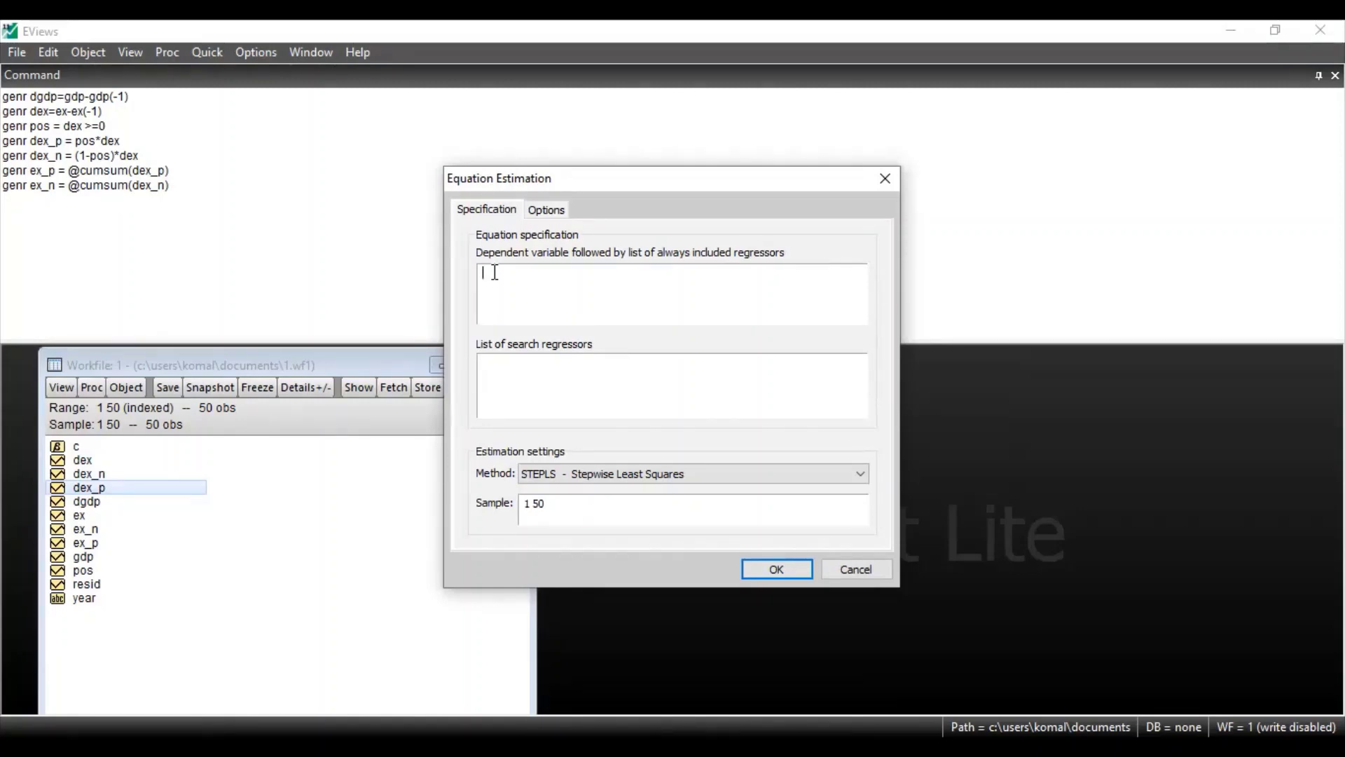
{"action": "type", "text": "dgdp c gdp(-1) ex_p(-1) ex_n(-1)"}
Examine the equation specification term by term: the dependent variable, the constant and the lagged regressors
{"action": "left_click_drag", "start_coordinate": [484, 273], "coordinate": [666, 271]}
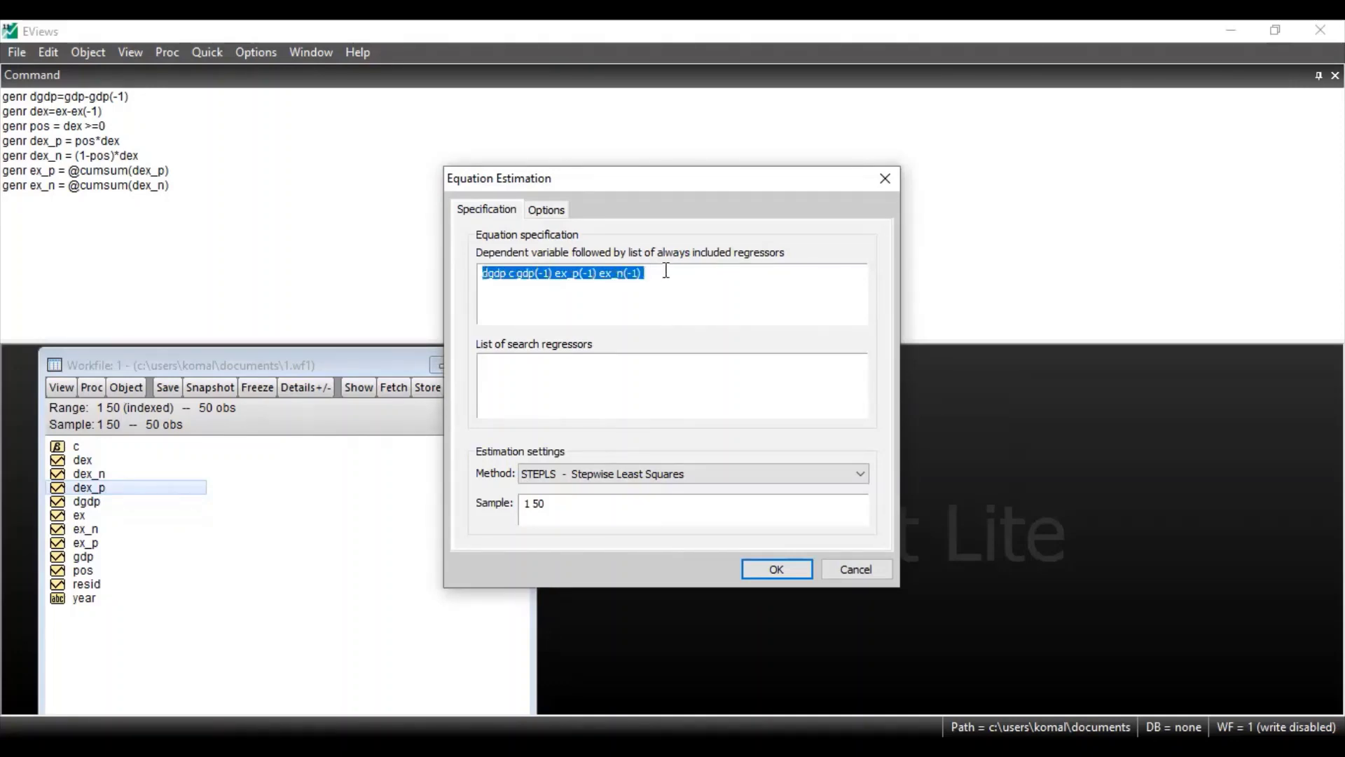
{"action": "left_click", "coordinate": [528, 295]}
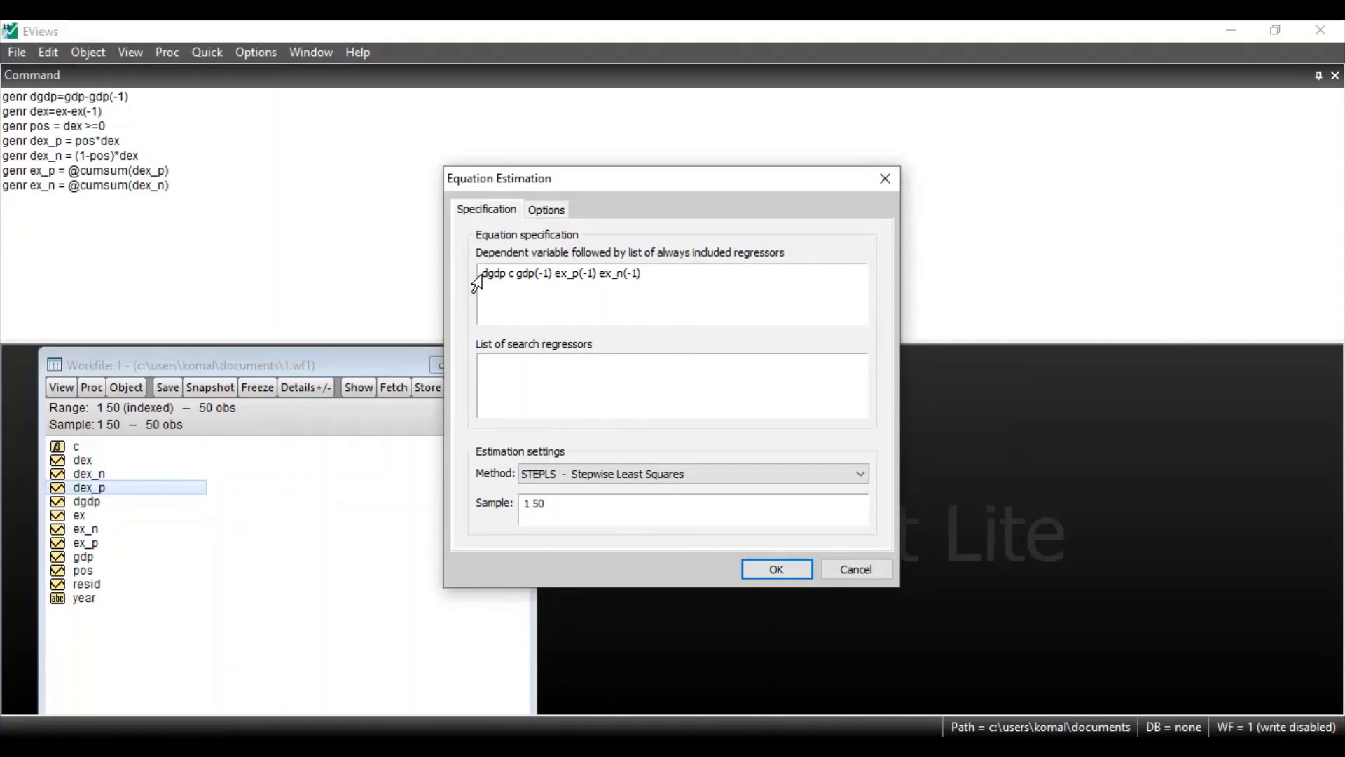
{"action": "left_click_drag", "start_coordinate": [482, 274], "coordinate": [507, 278]}
{"action": "left_click", "coordinate": [512, 276]}
{"action": "left_click_drag", "start_coordinate": [512, 277], "coordinate": [558, 276]}
{"action": "left_click", "coordinate": [557, 274]}
{"action": "left_click_drag", "start_coordinate": [590, 276], "coordinate": [597, 276]}
{"action": "left_click_drag", "start_coordinate": [596, 275], "coordinate": [650, 276]}
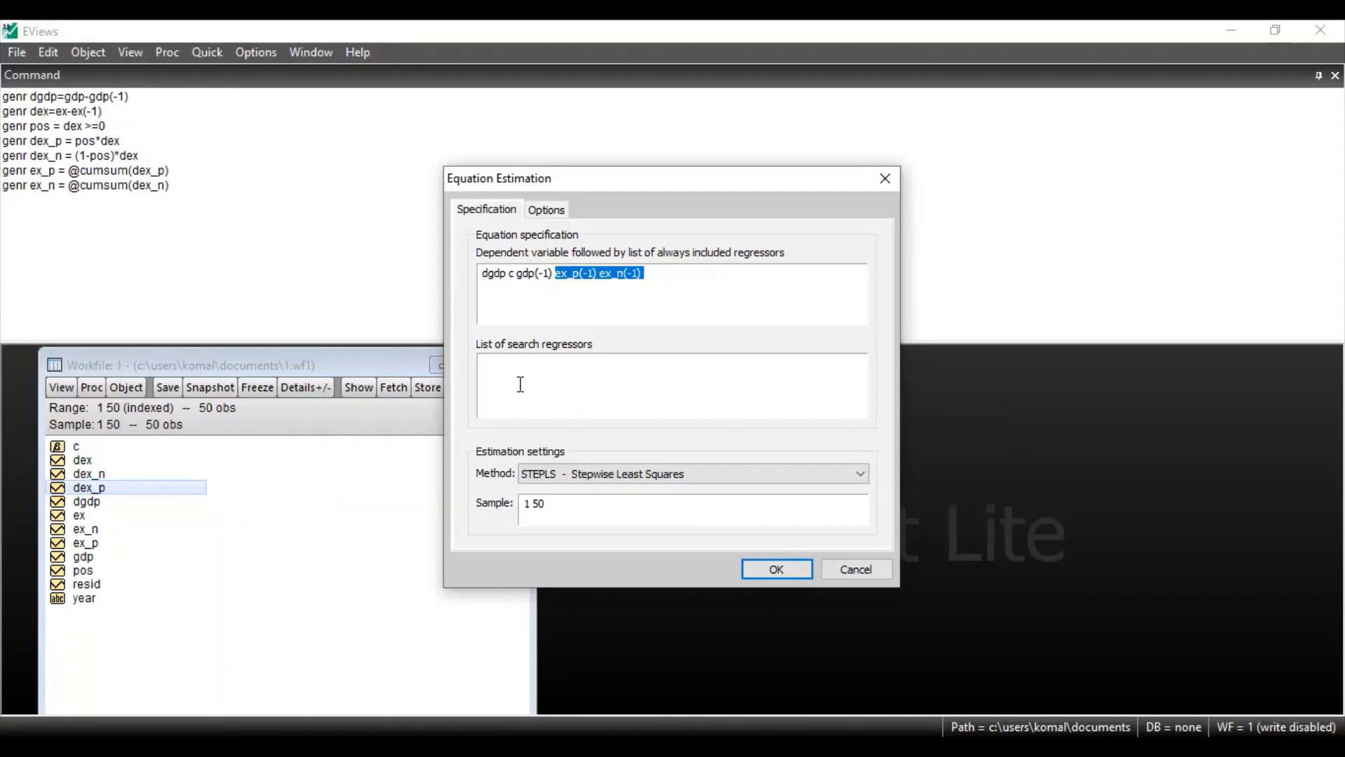
Enter dgdp(-1 to -4) c ex_p(-0 to -4) ex_n(-0 to -4) as the list of search regressors
{"action": "left_click", "coordinate": [502, 369]}
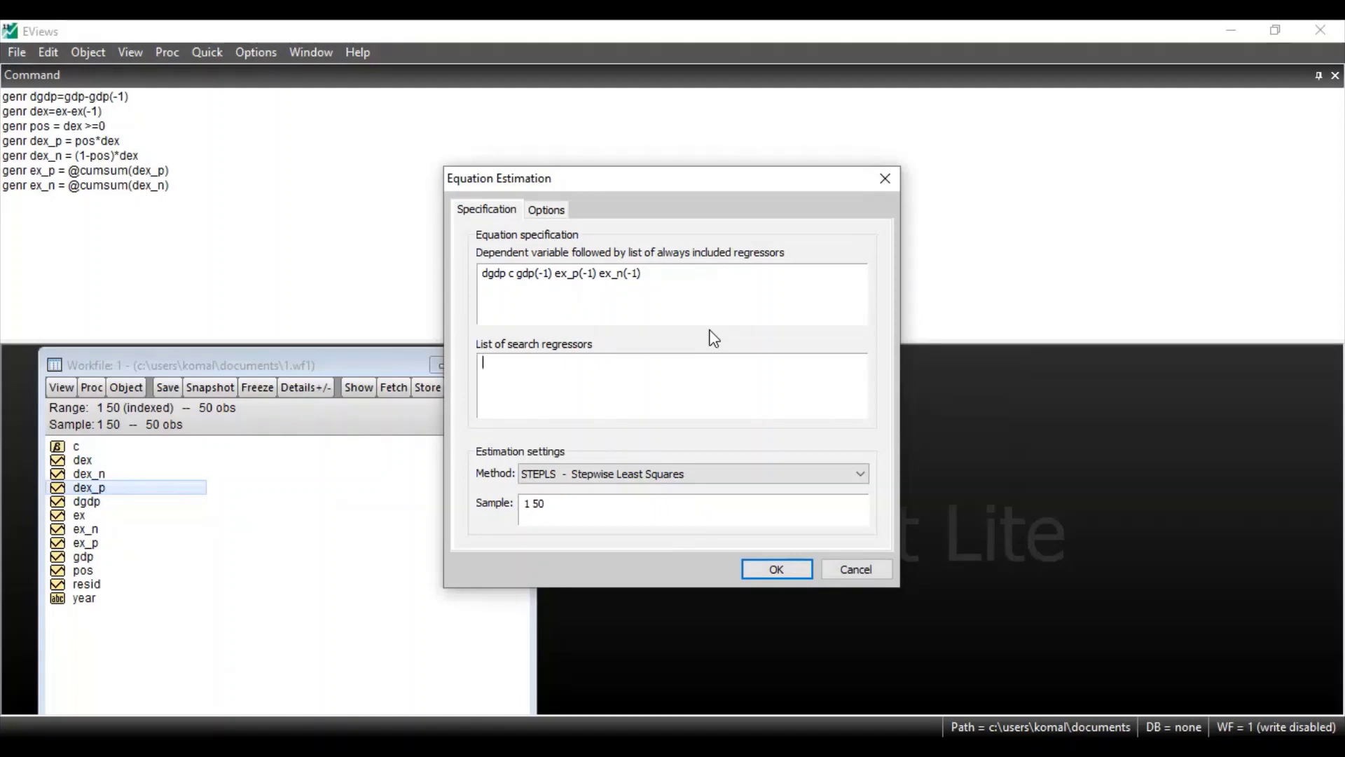
{"action": "double_click", "coordinate": [512, 274]}
{"action": "left_click", "coordinate": [520, 275]}
{"action": "left_click_drag", "start_coordinate": [521, 273], "coordinate": [599, 280]}
{"action": "left_click_drag", "start_coordinate": [600, 280], "coordinate": [646, 275]}
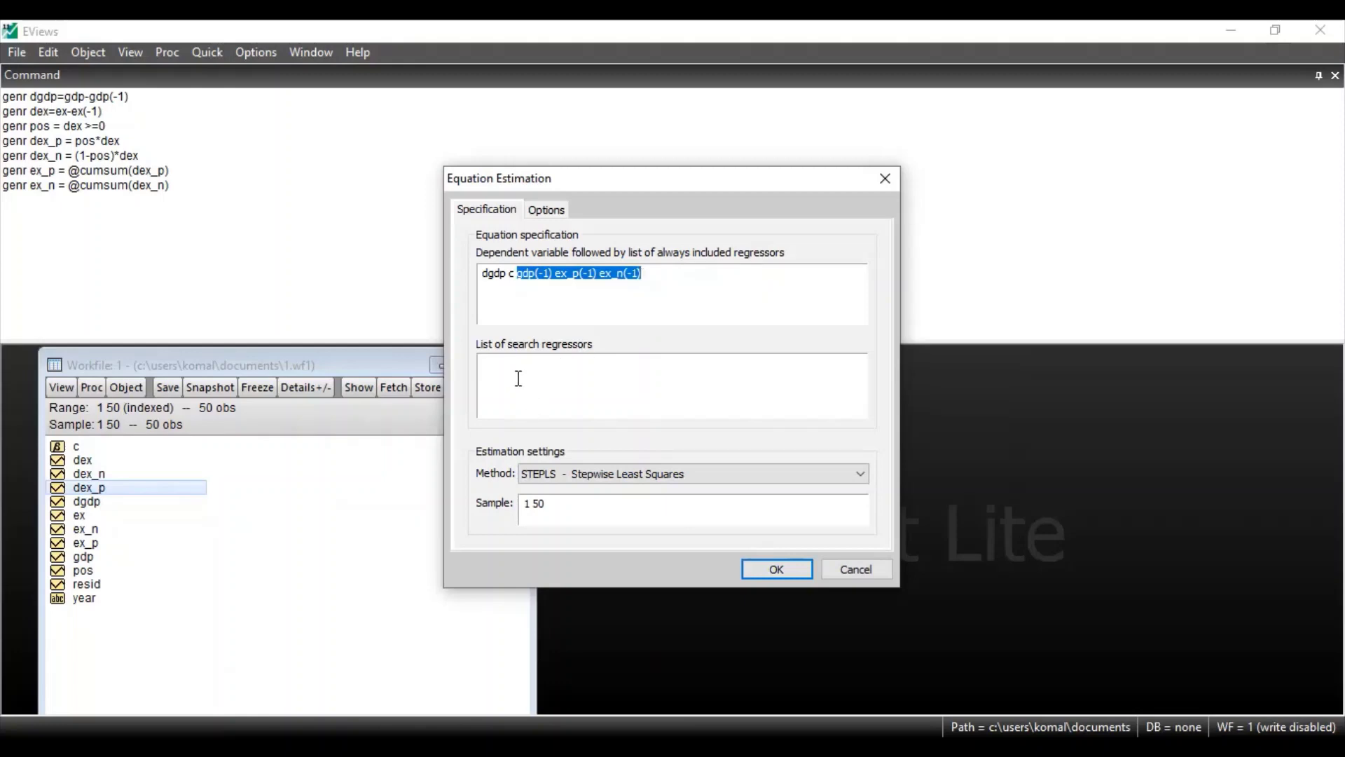
{"action": "left_click", "coordinate": [519, 375]}
{"action": "type", "text": "dgdp(-1 to -4) c  ex_p(-0 to -4) ex_n(-0 to -4)"}
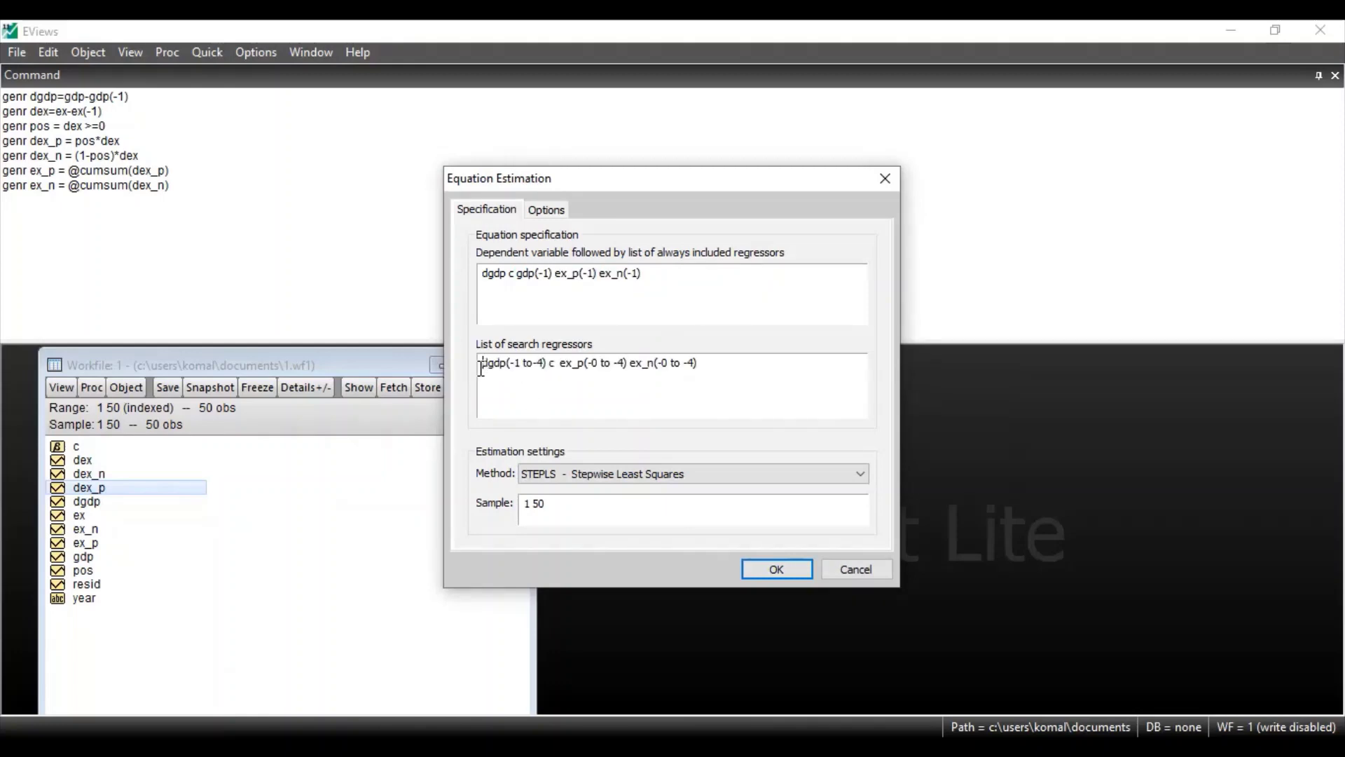
Examine the search regressors term by term and compare them with the always included regressors in the equation specification
{"action": "left_click_drag", "start_coordinate": [481, 369], "coordinate": [725, 372]}
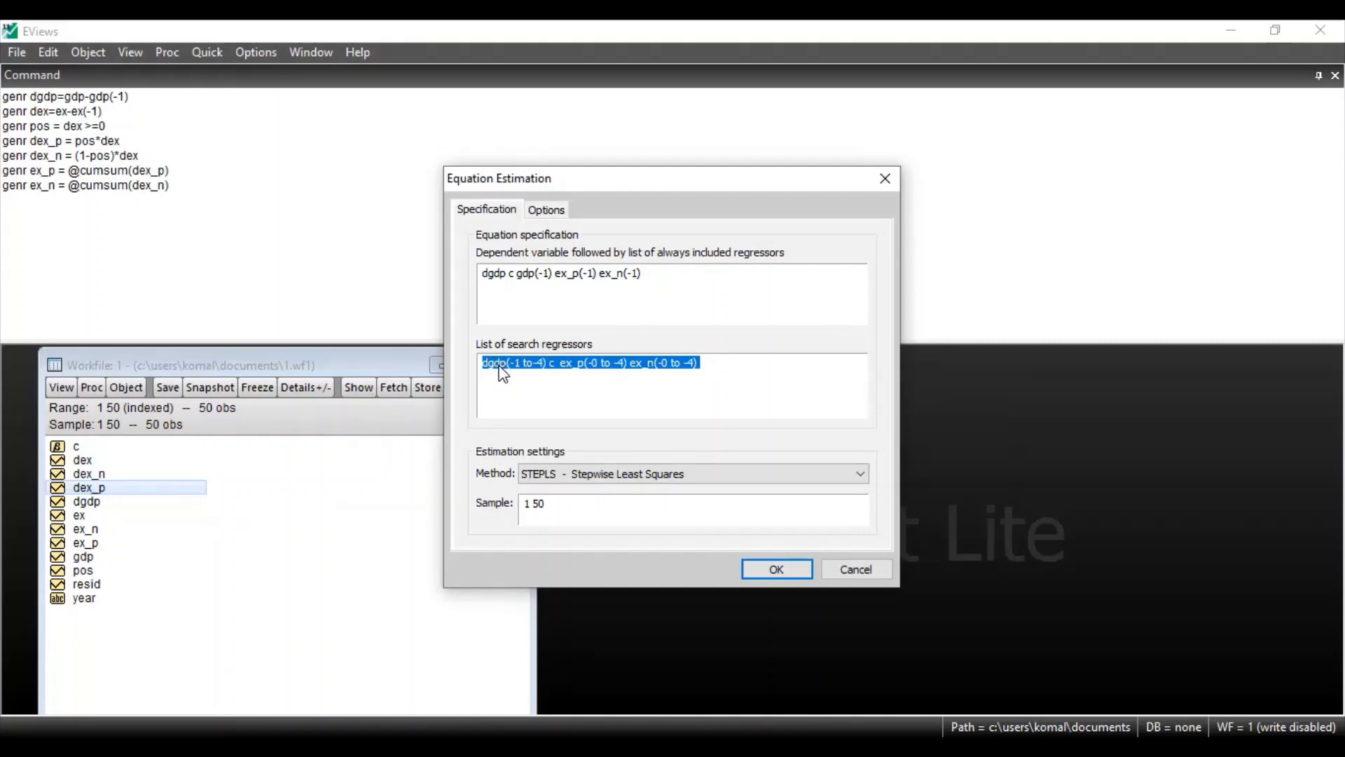
{"action": "left_click", "coordinate": [549, 367]}
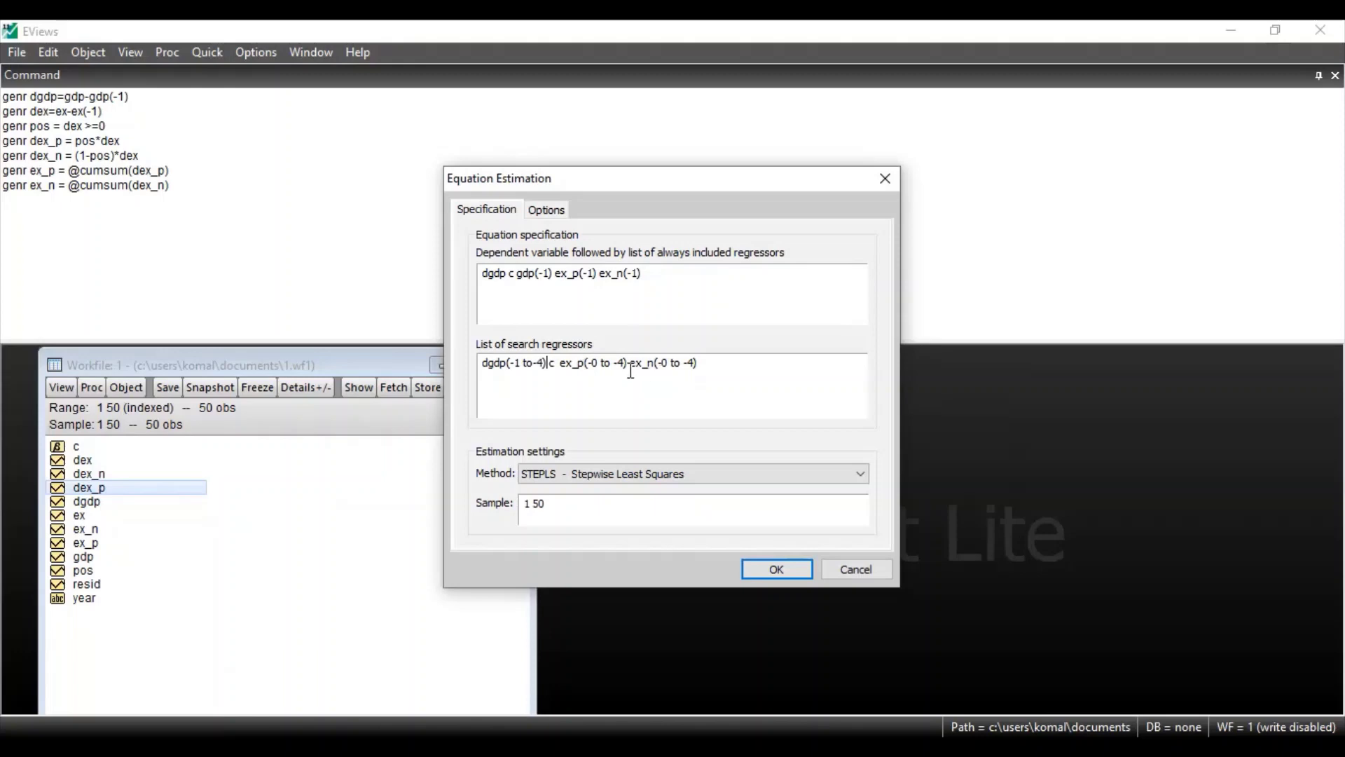
{"action": "left_click_drag", "start_coordinate": [632, 366], "coordinate": [708, 373]}
{"action": "left_click", "coordinate": [750, 406]}
{"action": "left_click_drag", "start_coordinate": [484, 273], "coordinate": [646, 282]}
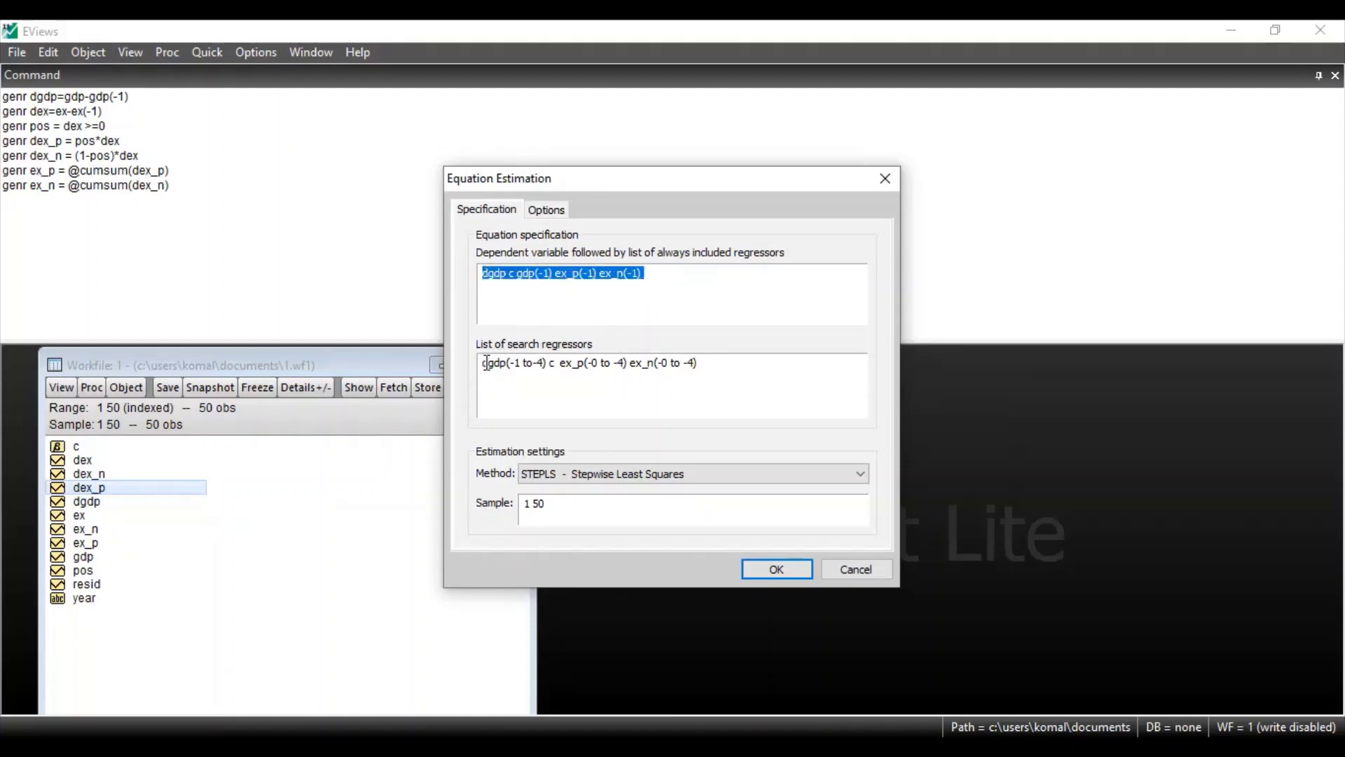
{"action": "left_click_drag", "start_coordinate": [485, 363], "coordinate": [741, 356]}
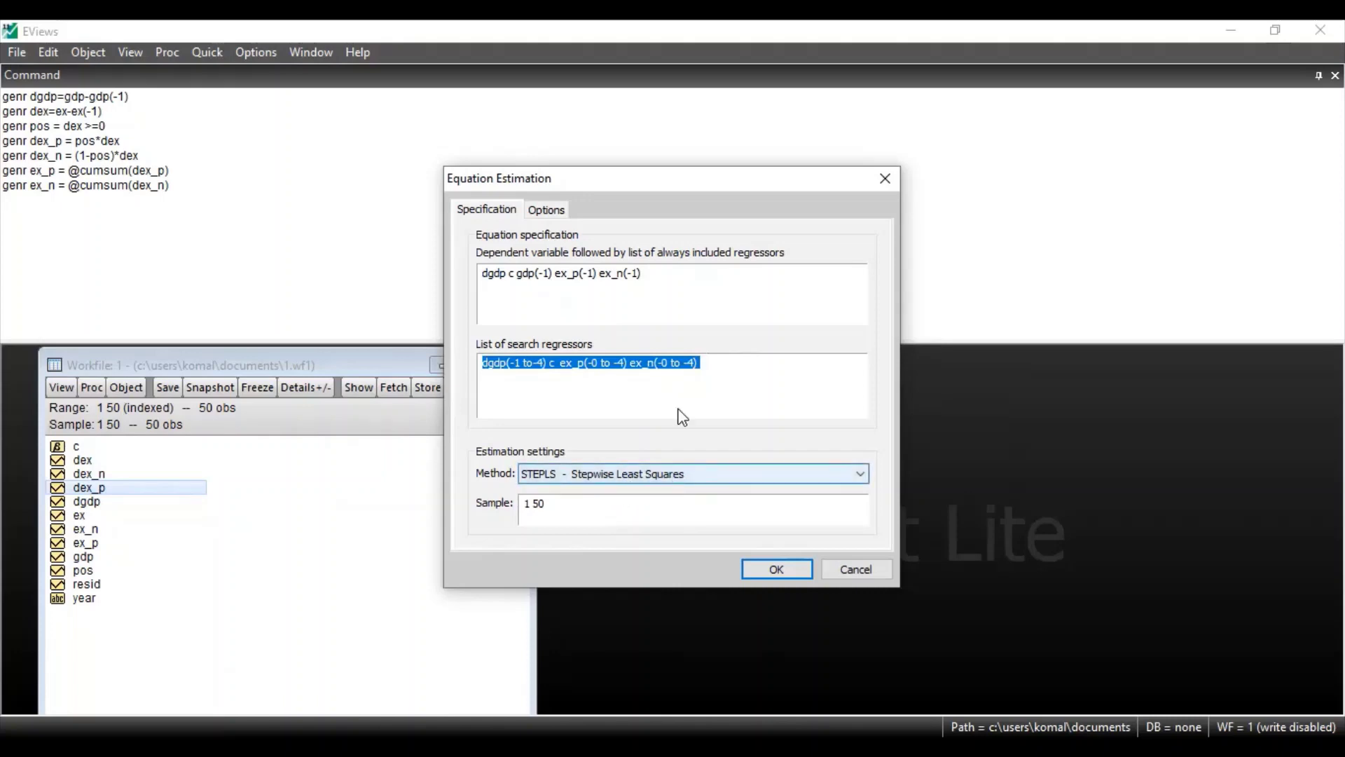
Set the stepwise selection method to Uni-directional with the Backwards direction
{"action": "left_click", "coordinate": [547, 213]}
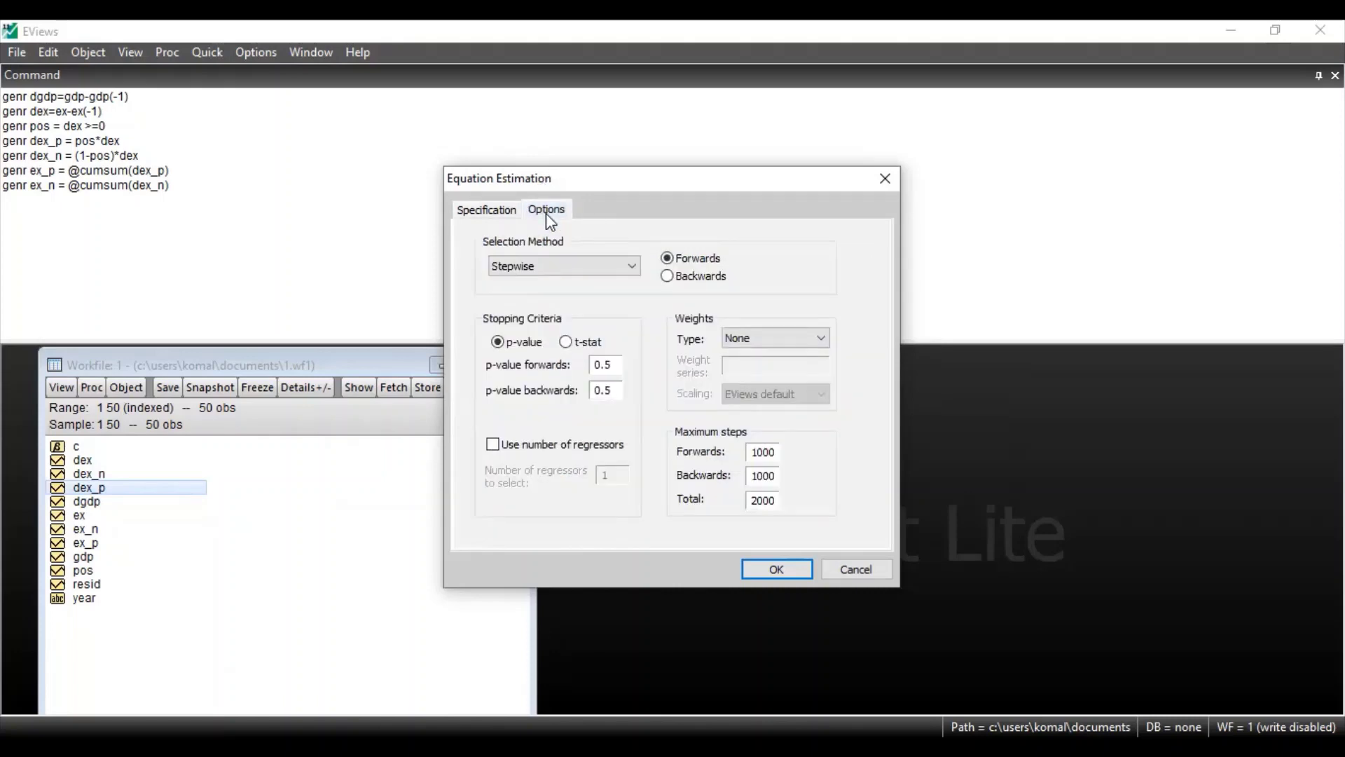
{"action": "left_click", "coordinate": [600, 274]}
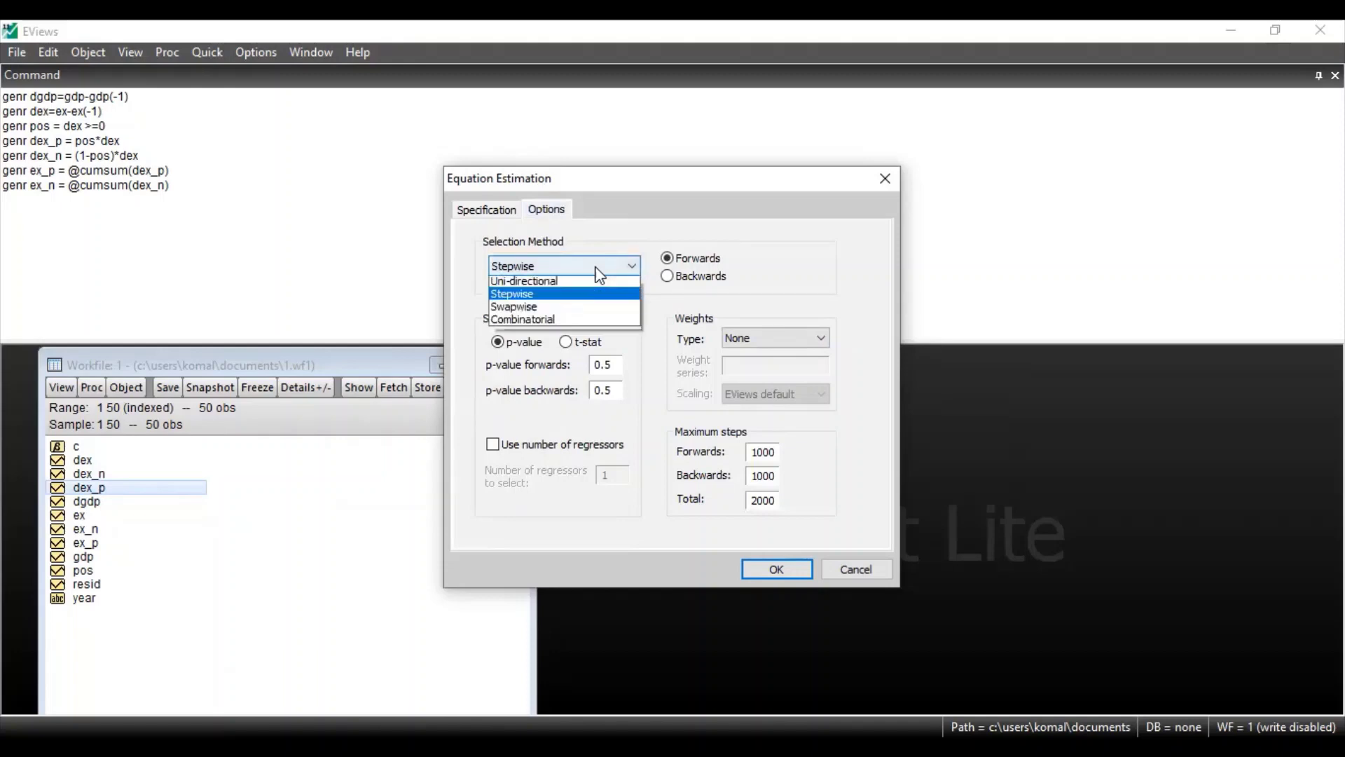
{"action": "left_click", "coordinate": [576, 285]}
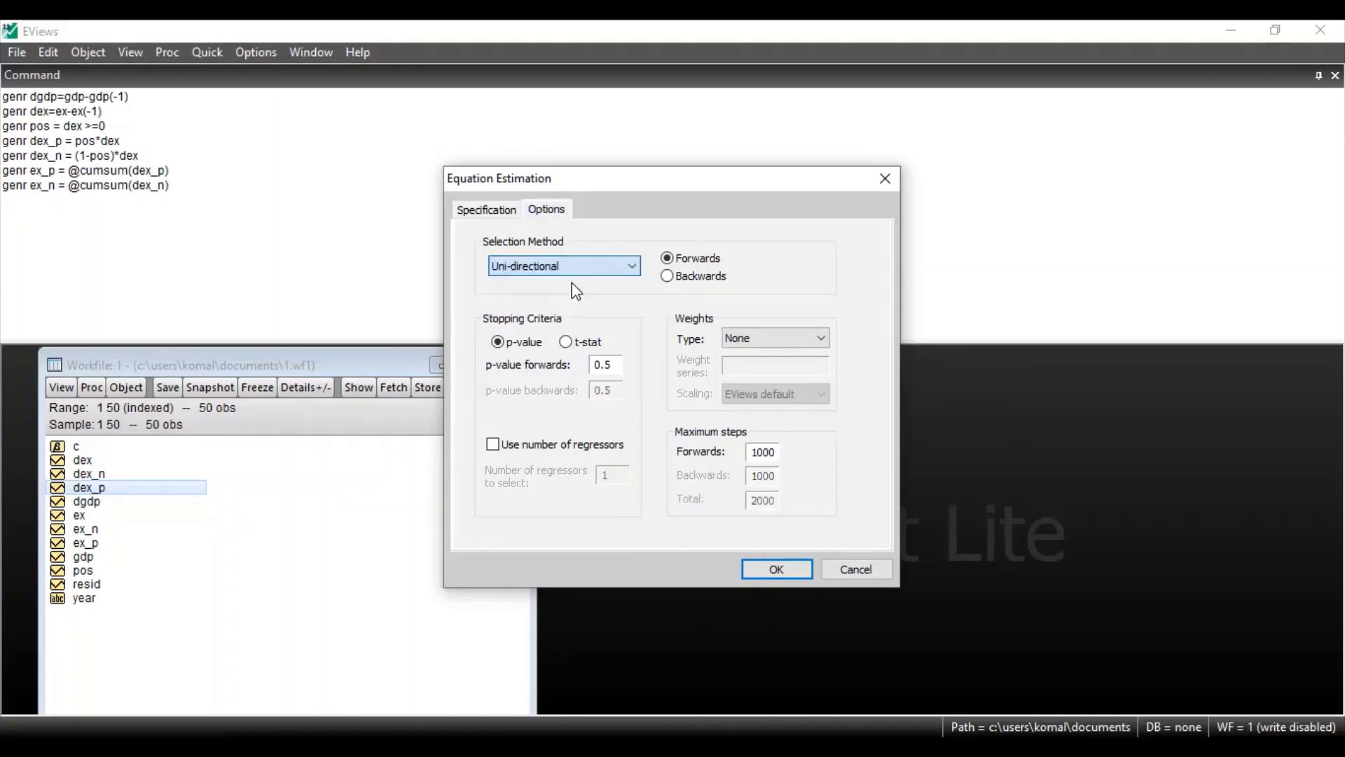
{"action": "left_click", "coordinate": [669, 279]}
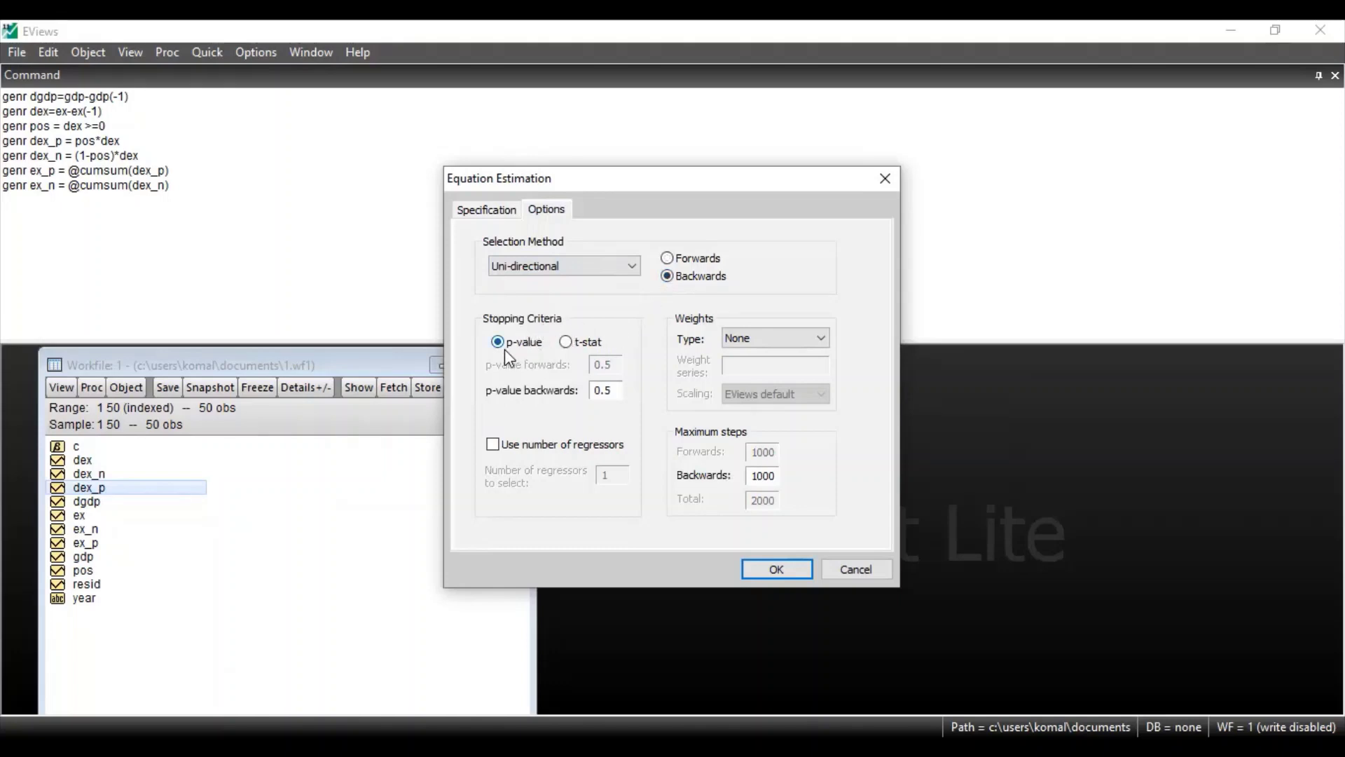
Set the backwards p-value stopping criterion to 0.05
{"action": "left_click", "coordinate": [613, 390]}
{"action": "key", "text": "BackSpace"}
{"action": "type", "text": "10"}
{"action": "key", "text": "BackSpace"}
{"action": "key", "text": "BackSpace"}
{"action": "type", "text": "05"}
Choose None as the weights type and run the stepwise equation estimation
{"action": "left_click", "coordinate": [787, 339]}
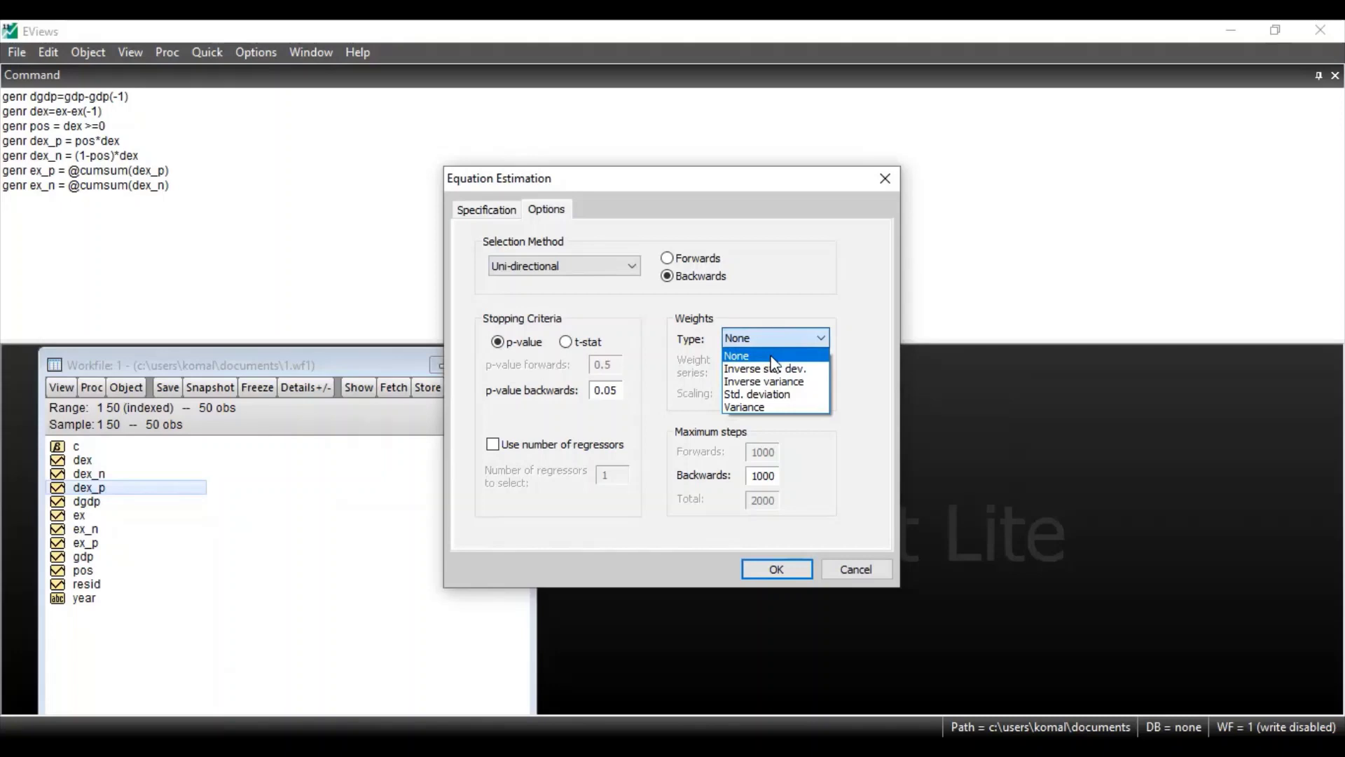
{"action": "left_click", "coordinate": [771, 356]}
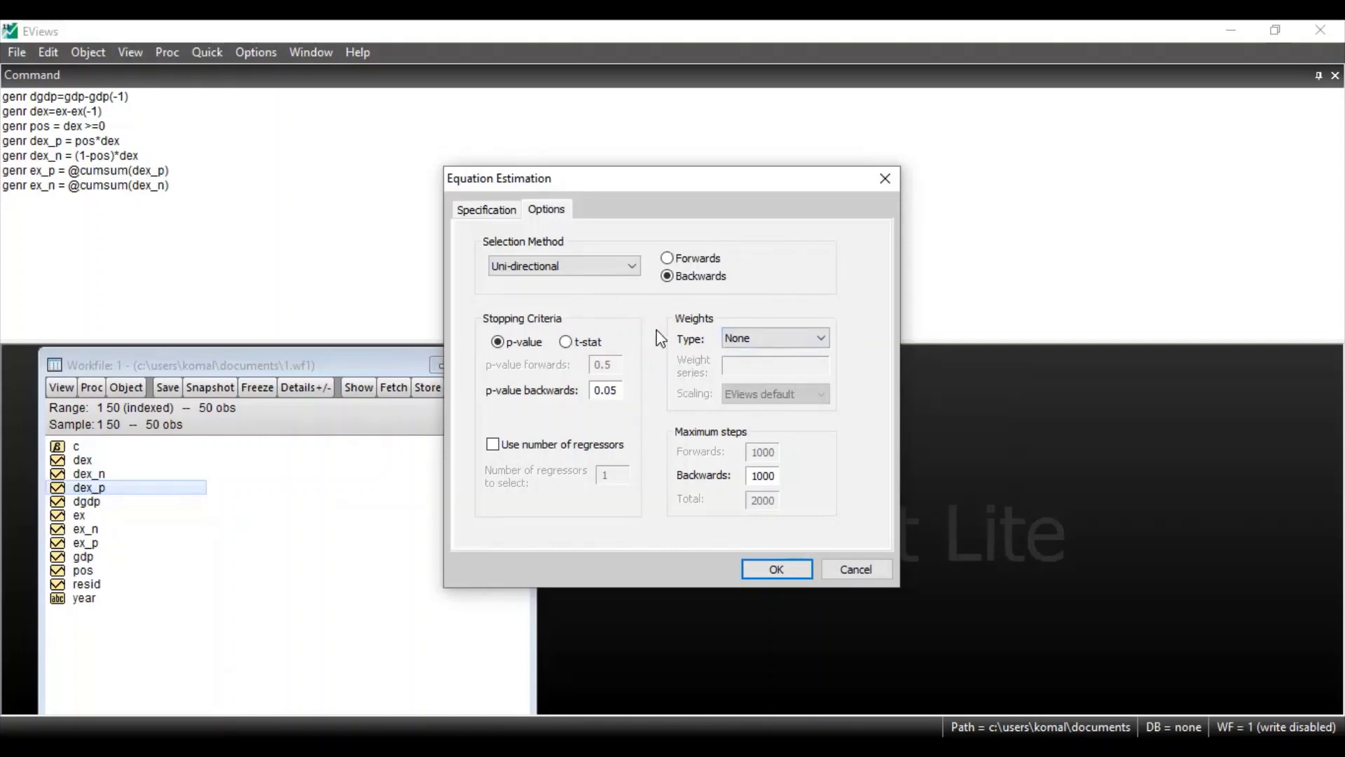
{"action": "left_click", "coordinate": [782, 577]}
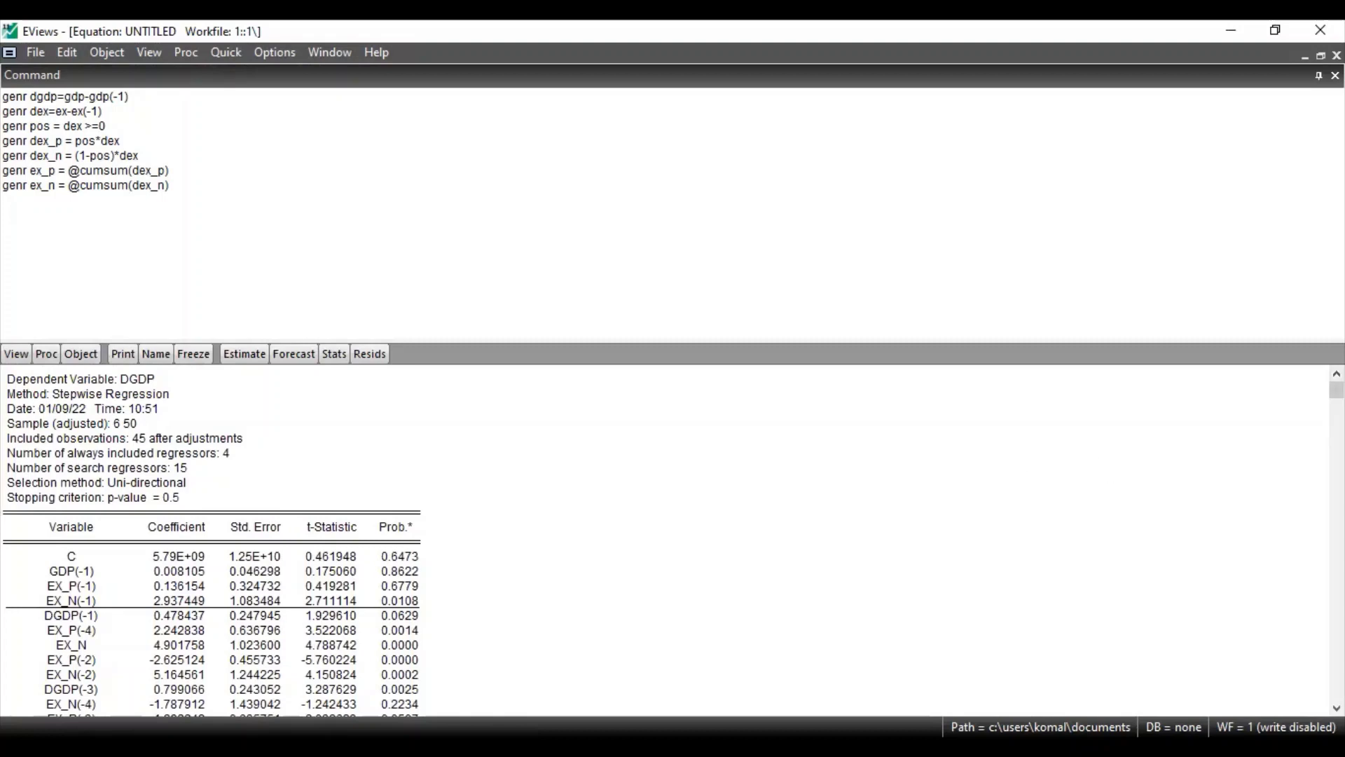
Examine the coefficients and probabilities of the regressors in the stepwise regression output
{"action": "scroll", "coordinate": [210, 539], "scroll_direction": "down", "scroll_amount": 3}
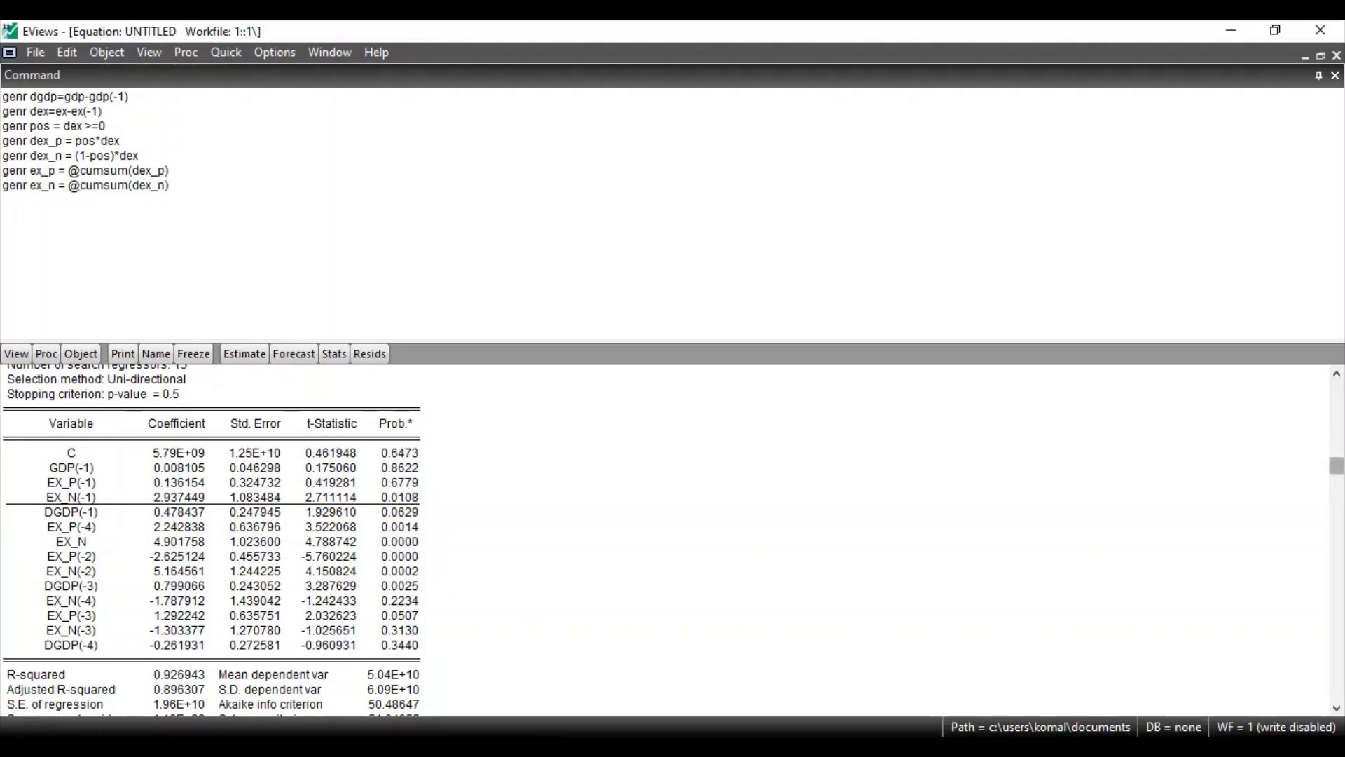
{"action": "scroll", "coordinate": [723, 615], "scroll_direction": "down", "scroll_amount": 1}
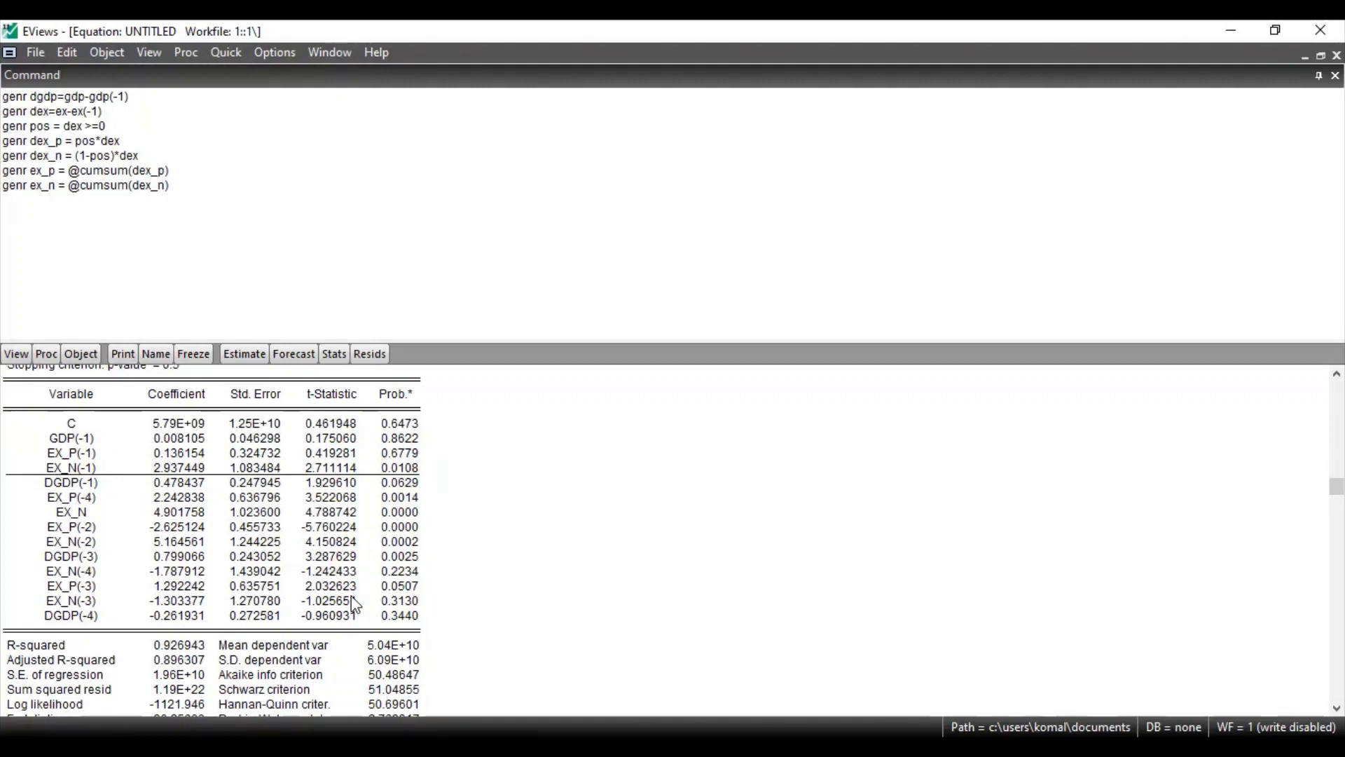
{"action": "left_click", "coordinate": [399, 616]}
{"action": "scroll", "coordinate": [281, 532], "scroll_direction": "up", "scroll_amount": 1}
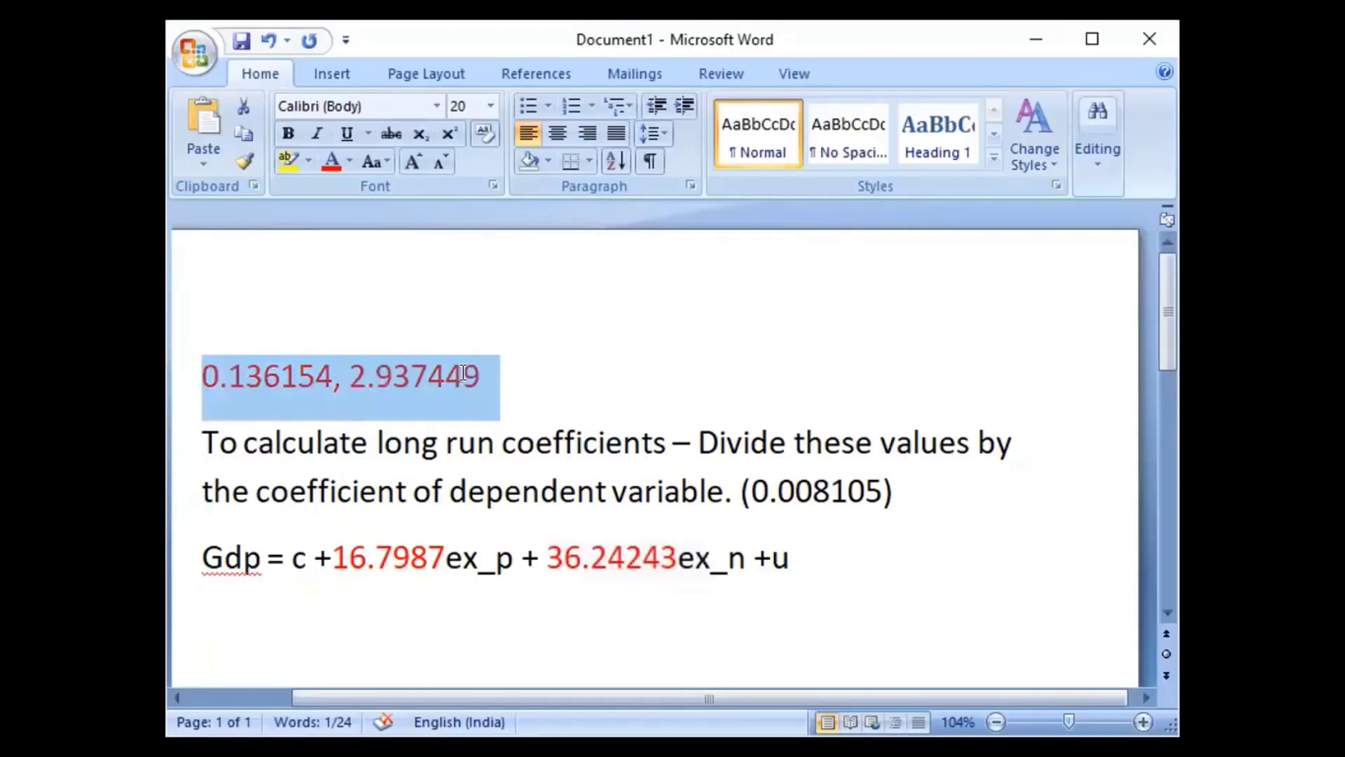
In the Word document, examine the two regression coefficients used to calculate the long-run coefficients
{"action": "left_click_drag", "start_coordinate": [190, 375], "coordinate": [303, 375]}
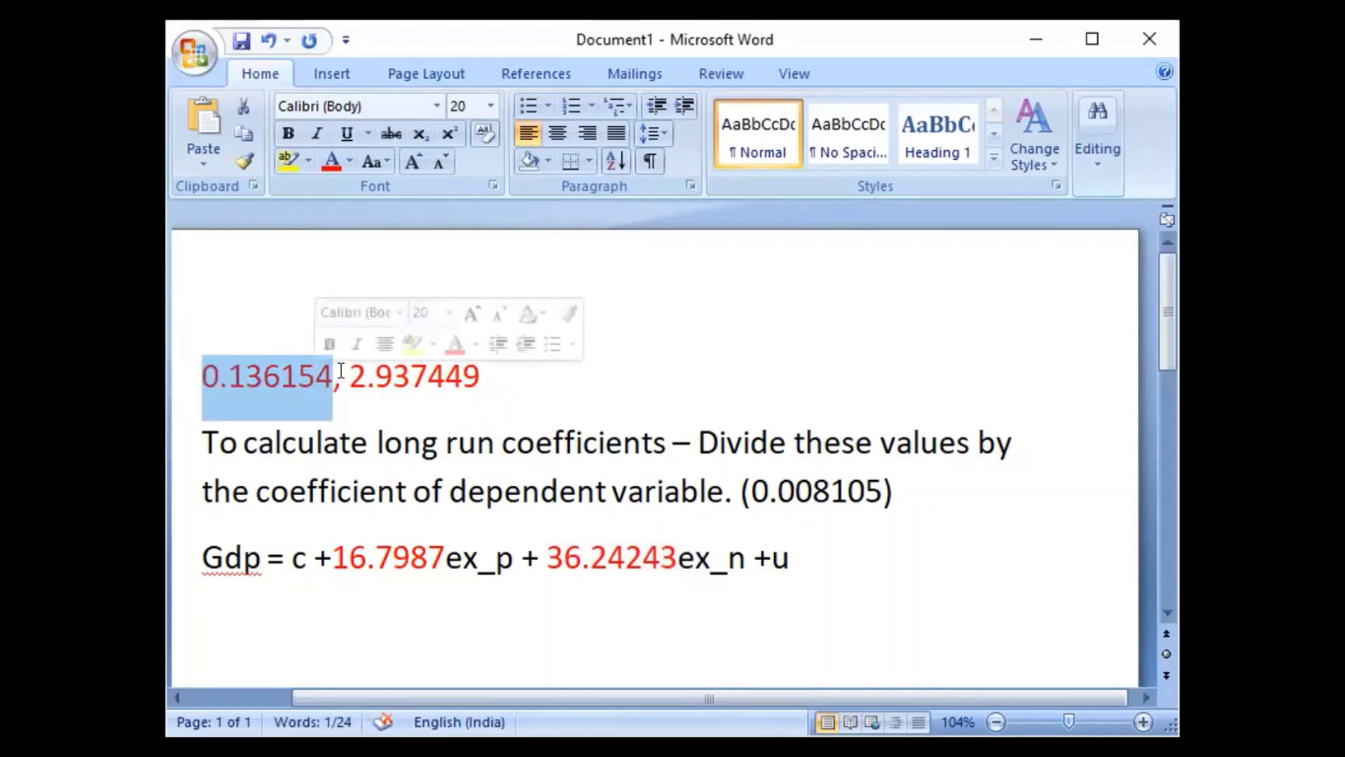
{"action": "double_click", "coordinate": [388, 390]}
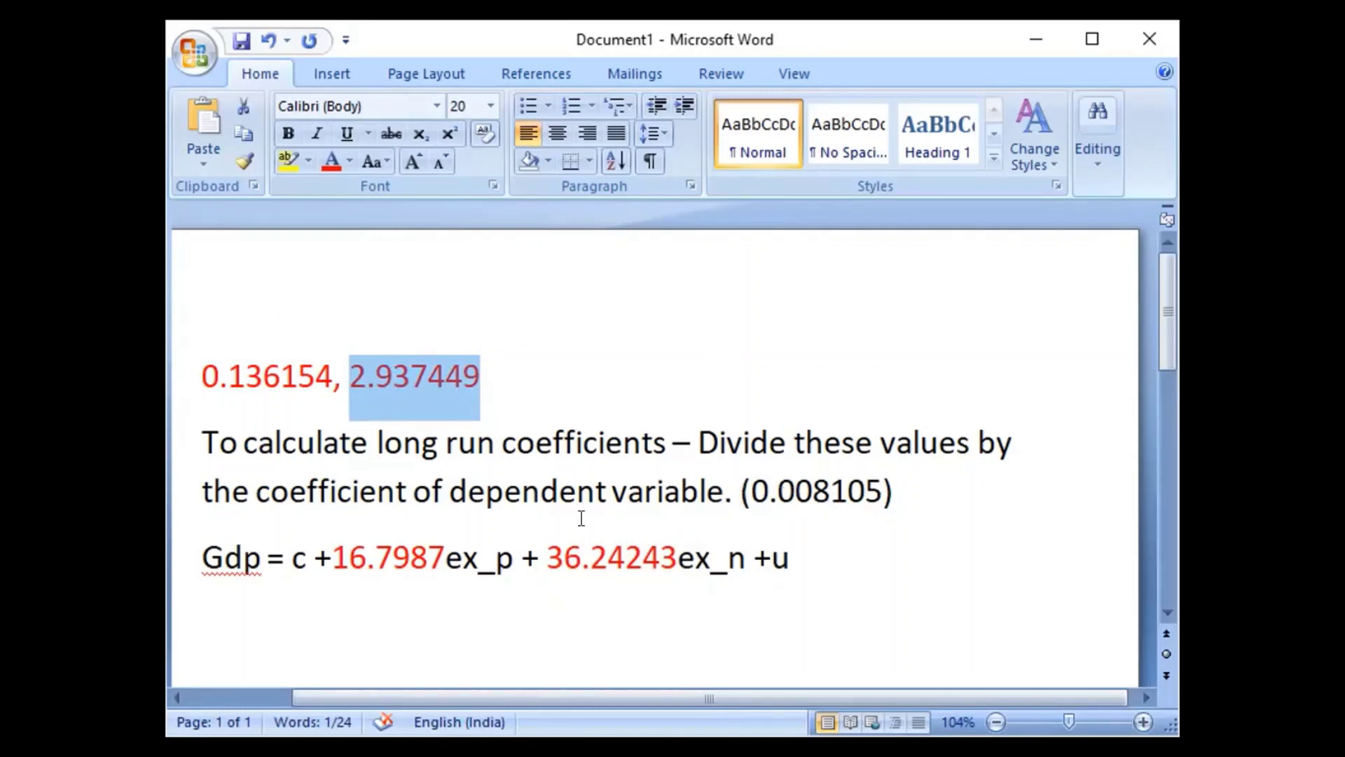
{"action": "left_click", "coordinate": [335, 552]}
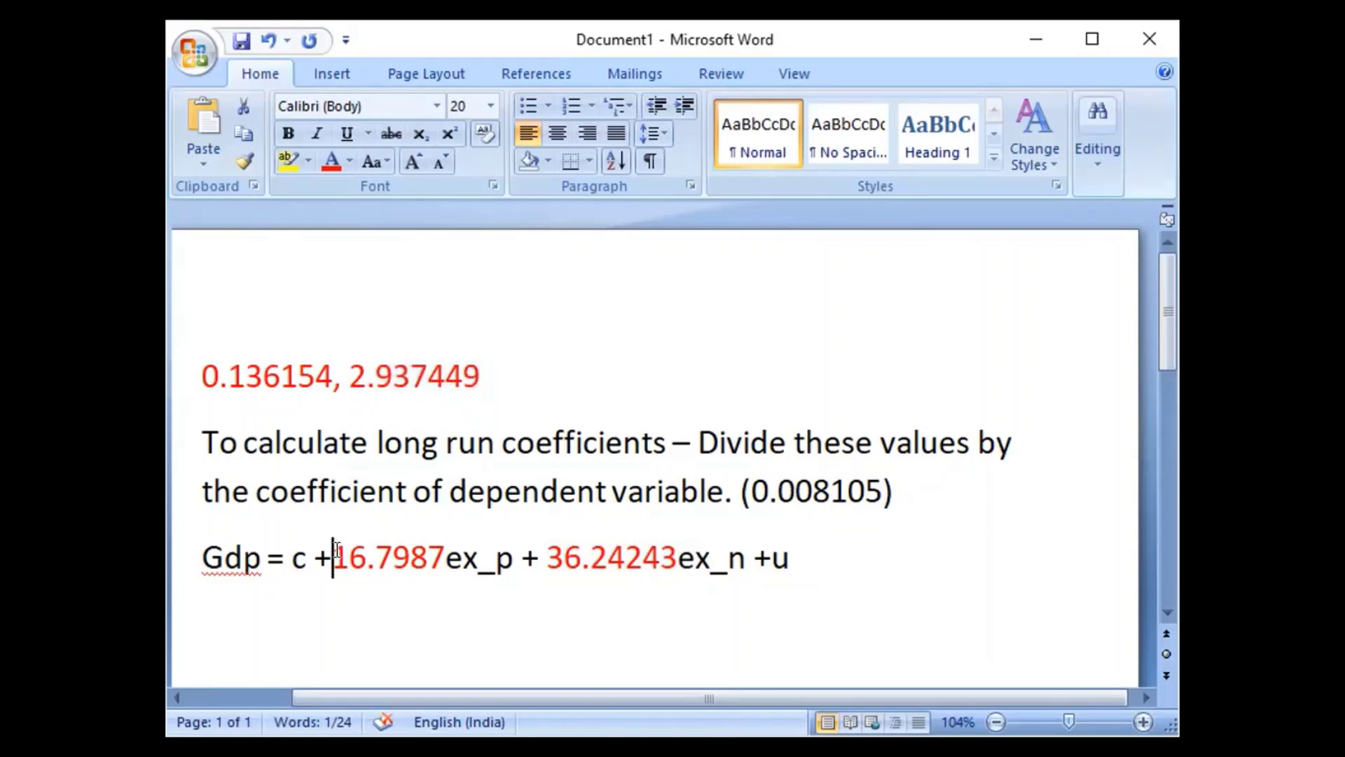
{"action": "left_click_drag", "start_coordinate": [199, 369], "coordinate": [298, 373]}
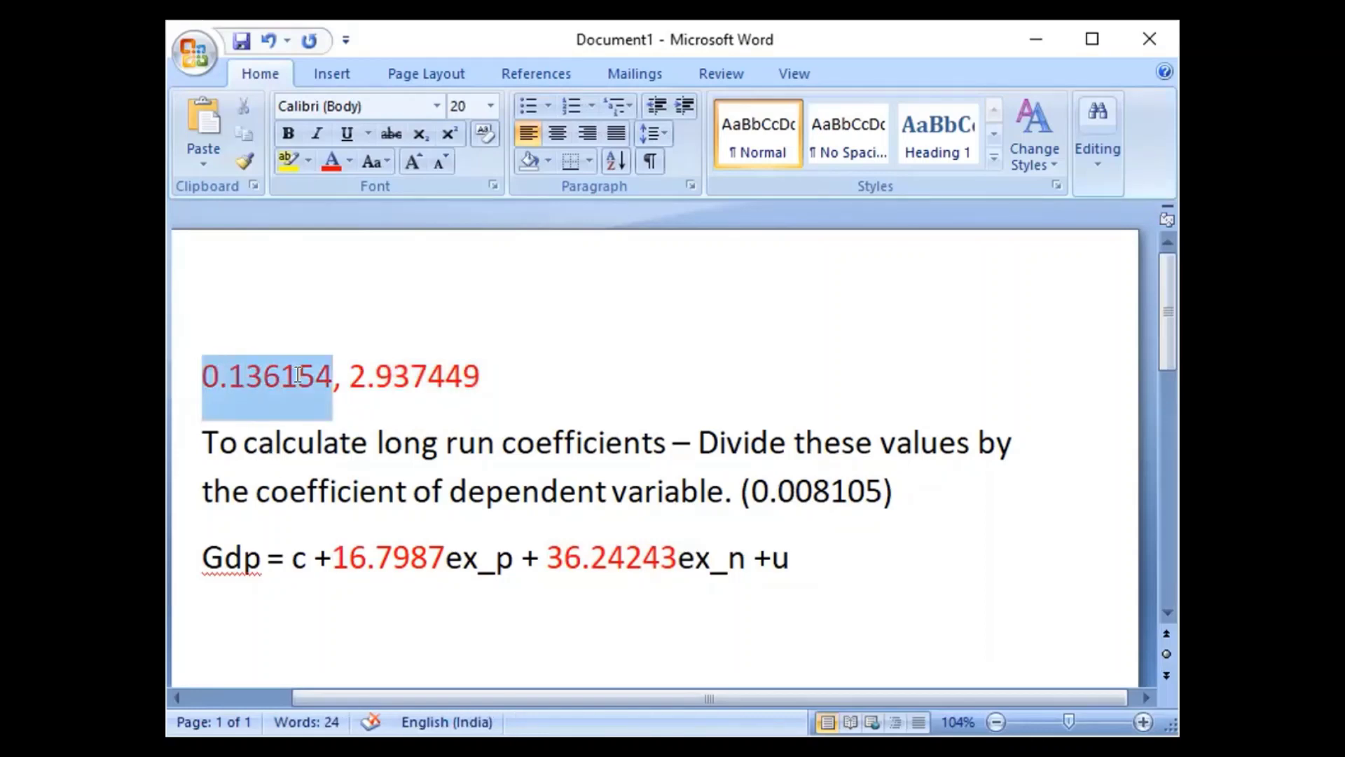
{"action": "key", "text": "Escape"}
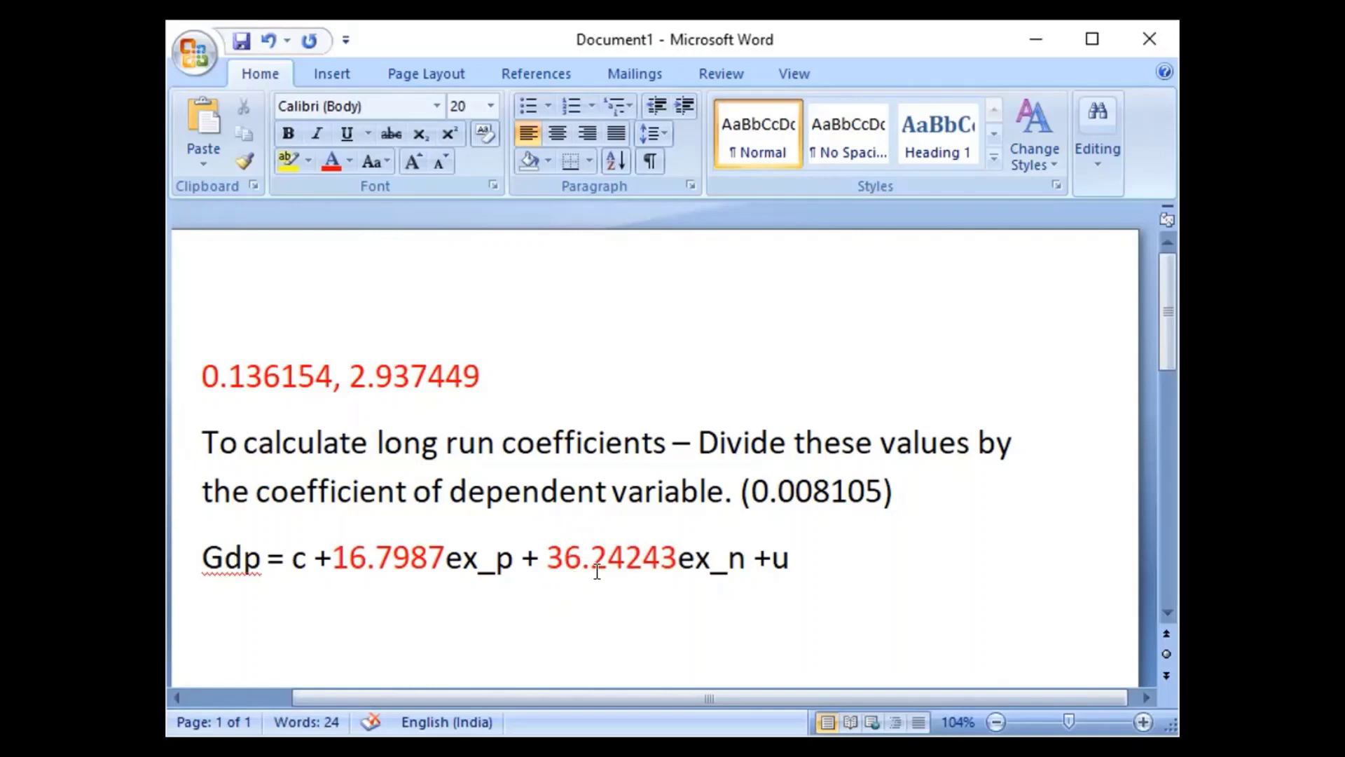
Examine the long-run Gdp equation and its ex_p and ex_n coefficients, and close the Word document to return to EViews
{"action": "left_click", "coordinate": [199, 557]}
{"action": "left_click_drag", "start_coordinate": [200, 557], "coordinate": [824, 548]}
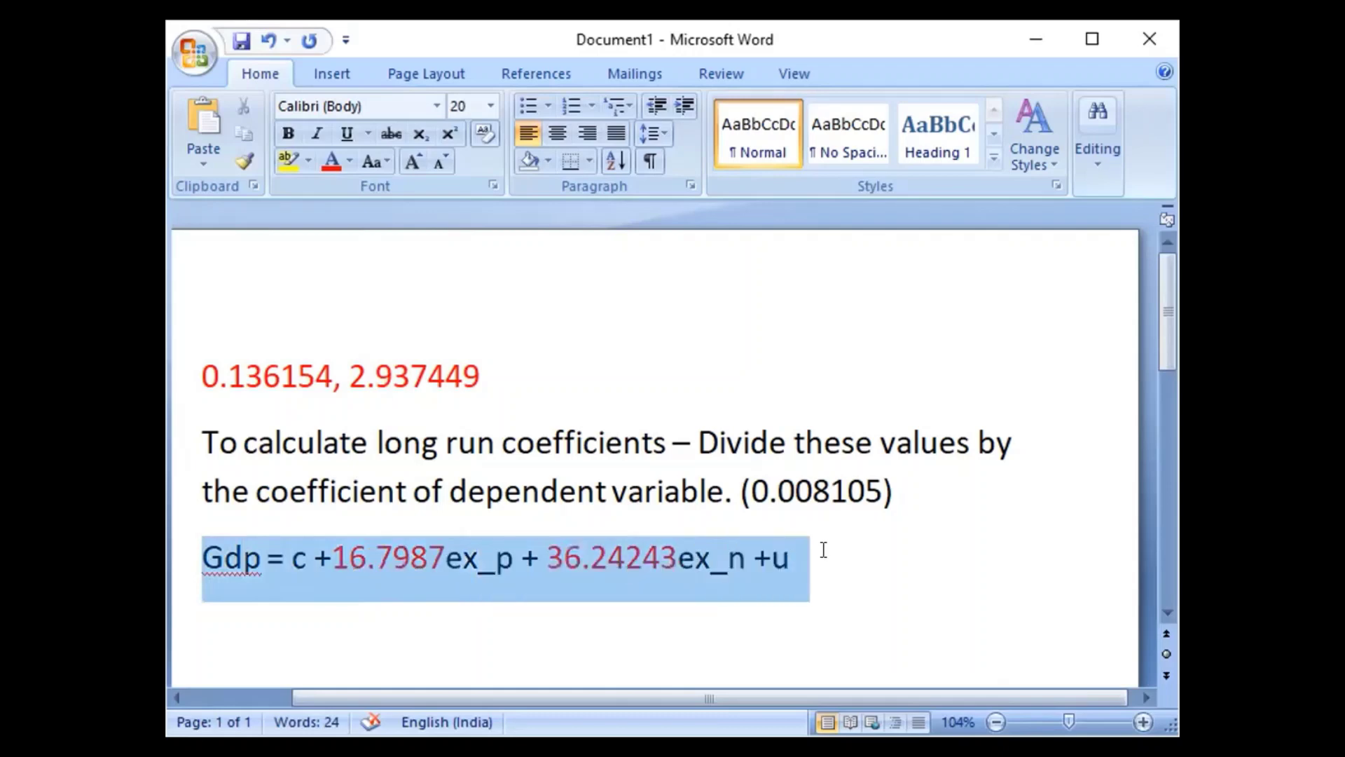
{"action": "left_click", "coordinate": [457, 558]}
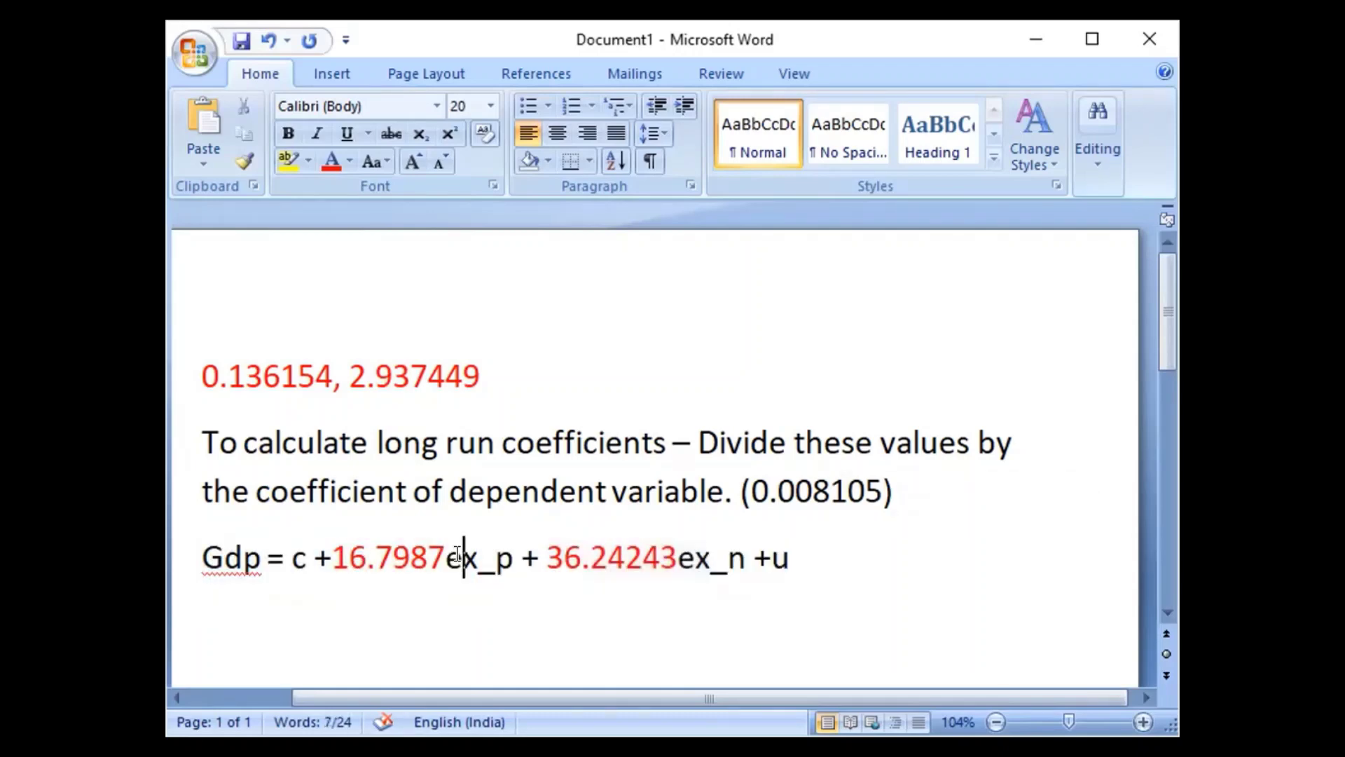
{"action": "left_click_drag", "start_coordinate": [445, 551], "coordinate": [517, 552]}
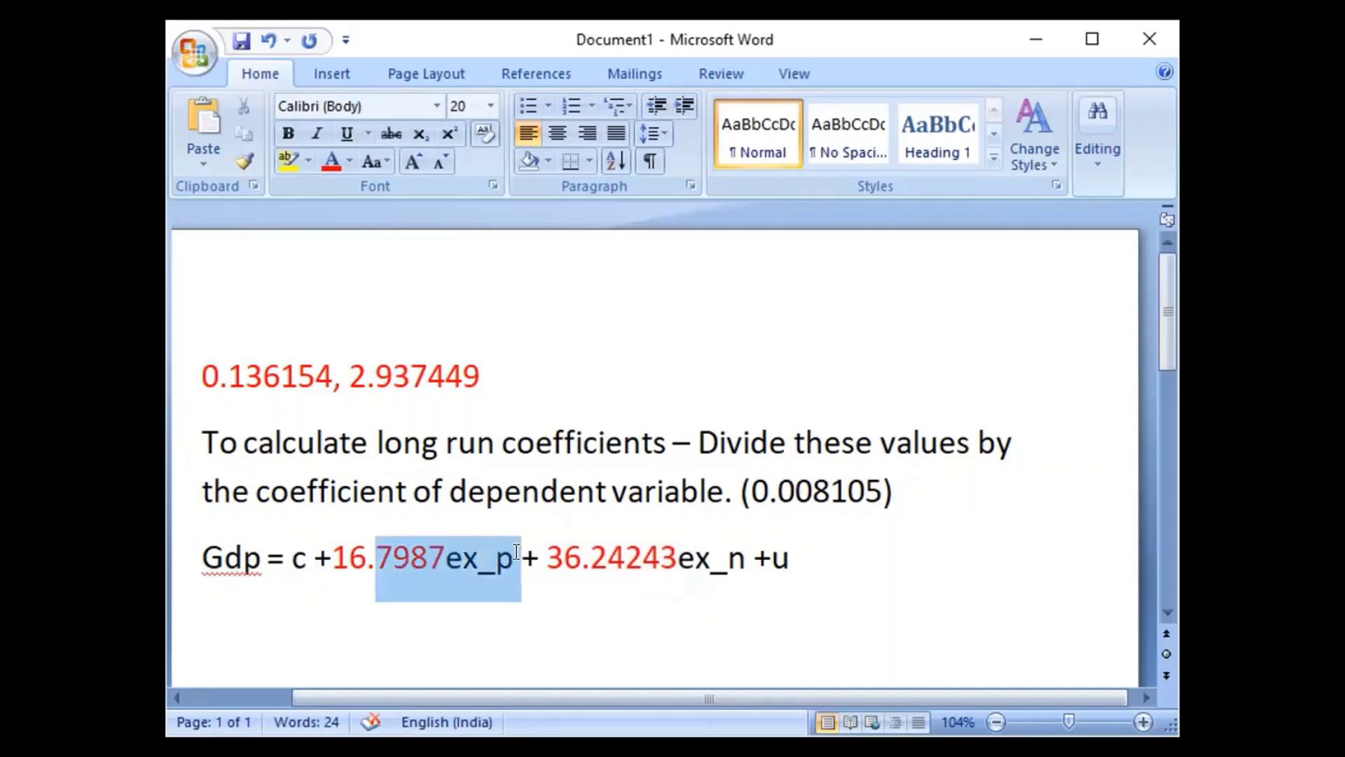
{"action": "left_click", "coordinate": [336, 550]}
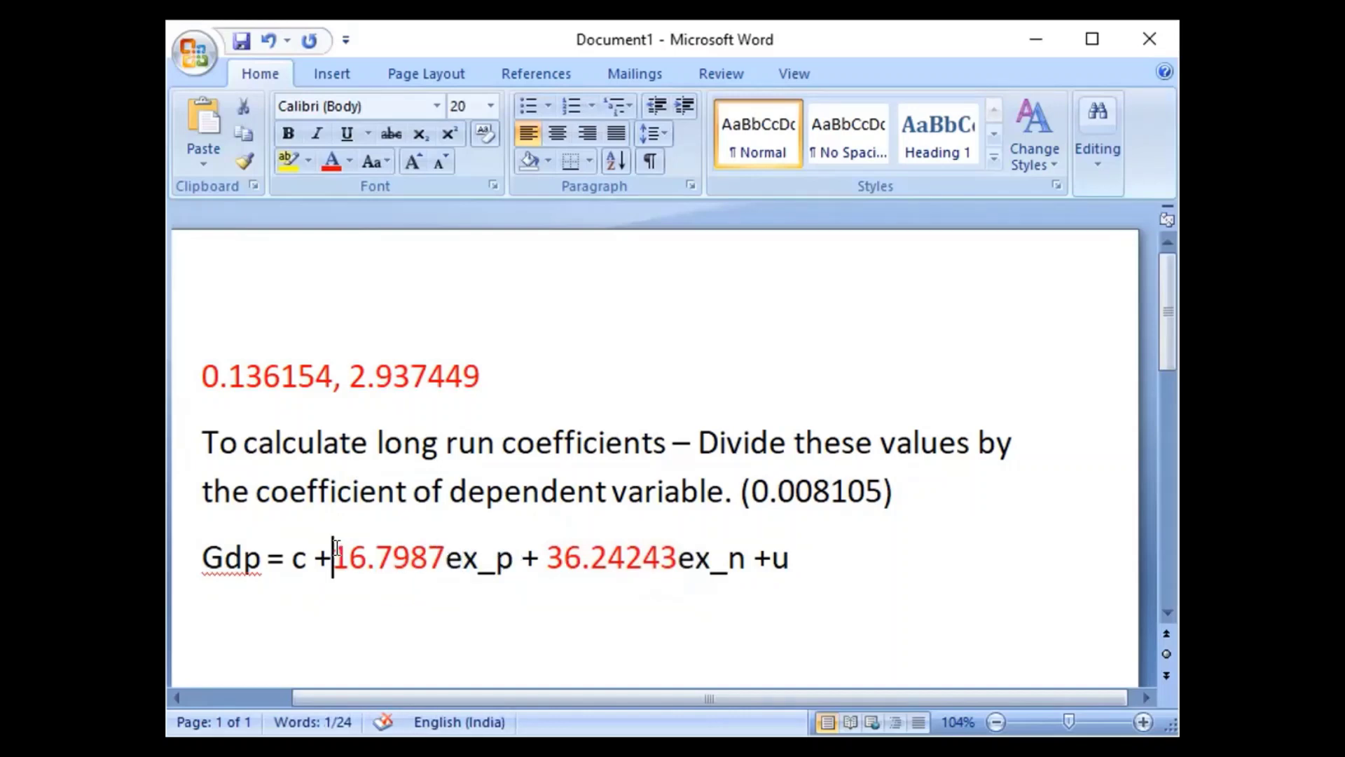
{"action": "left_click_drag", "start_coordinate": [335, 550], "coordinate": [434, 550]}
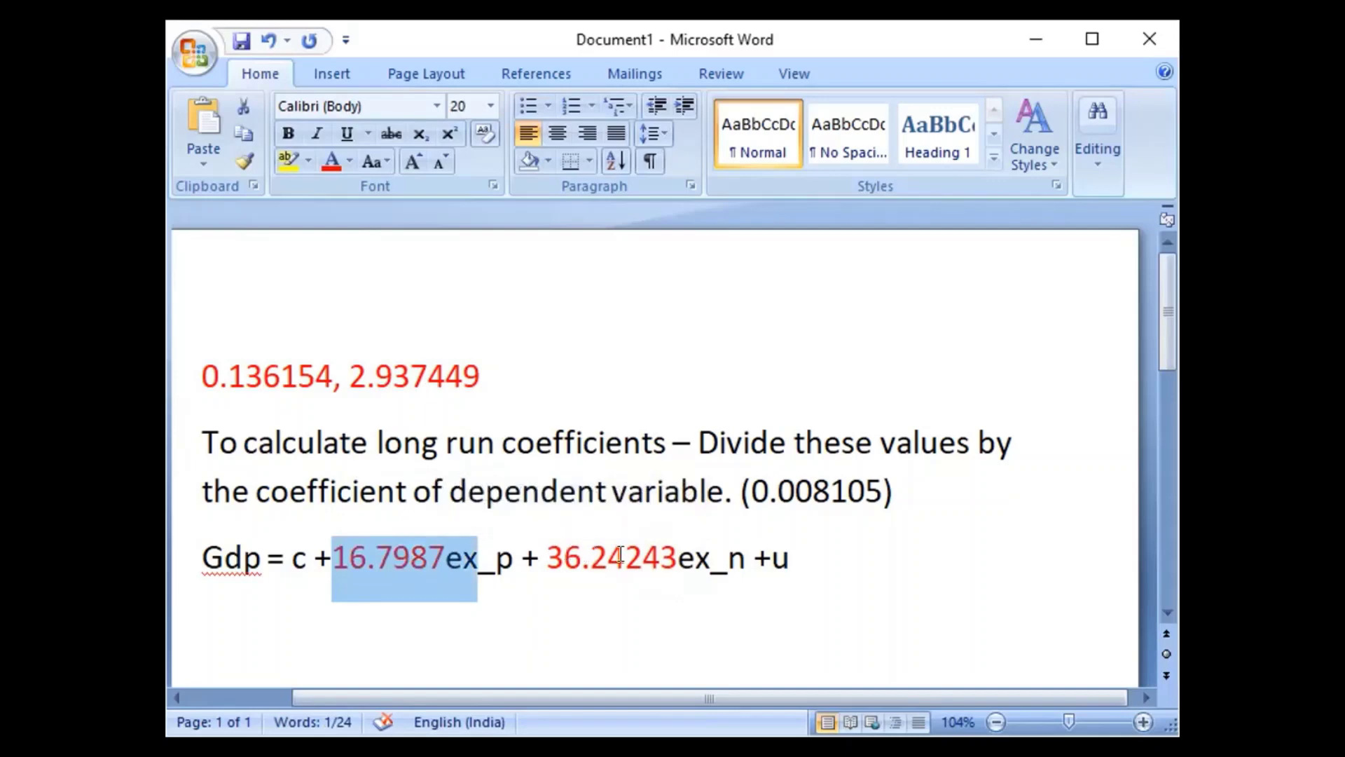
{"action": "left_click", "coordinate": [676, 557]}
{"action": "left_click_drag", "start_coordinate": [676, 557], "coordinate": [739, 558]}
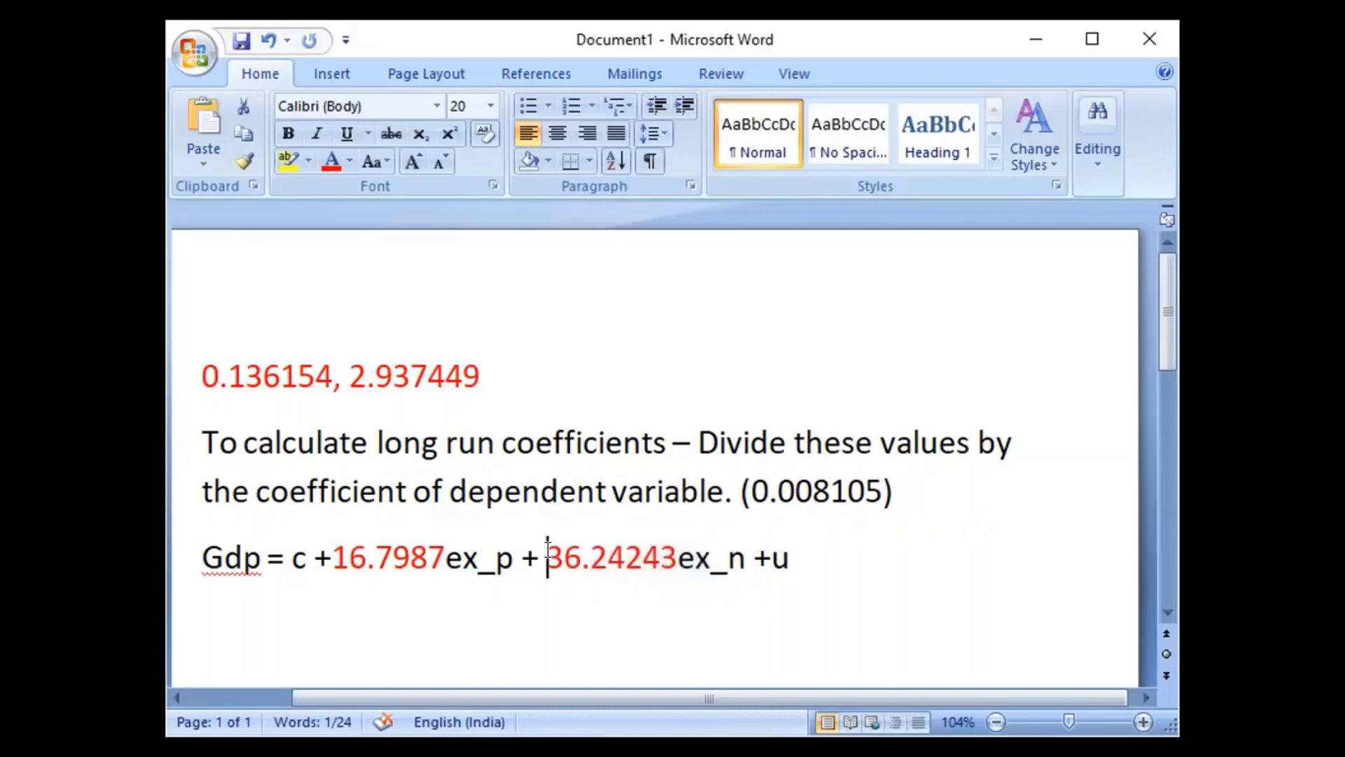
{"action": "left_click_drag", "start_coordinate": [549, 555], "coordinate": [649, 557]}
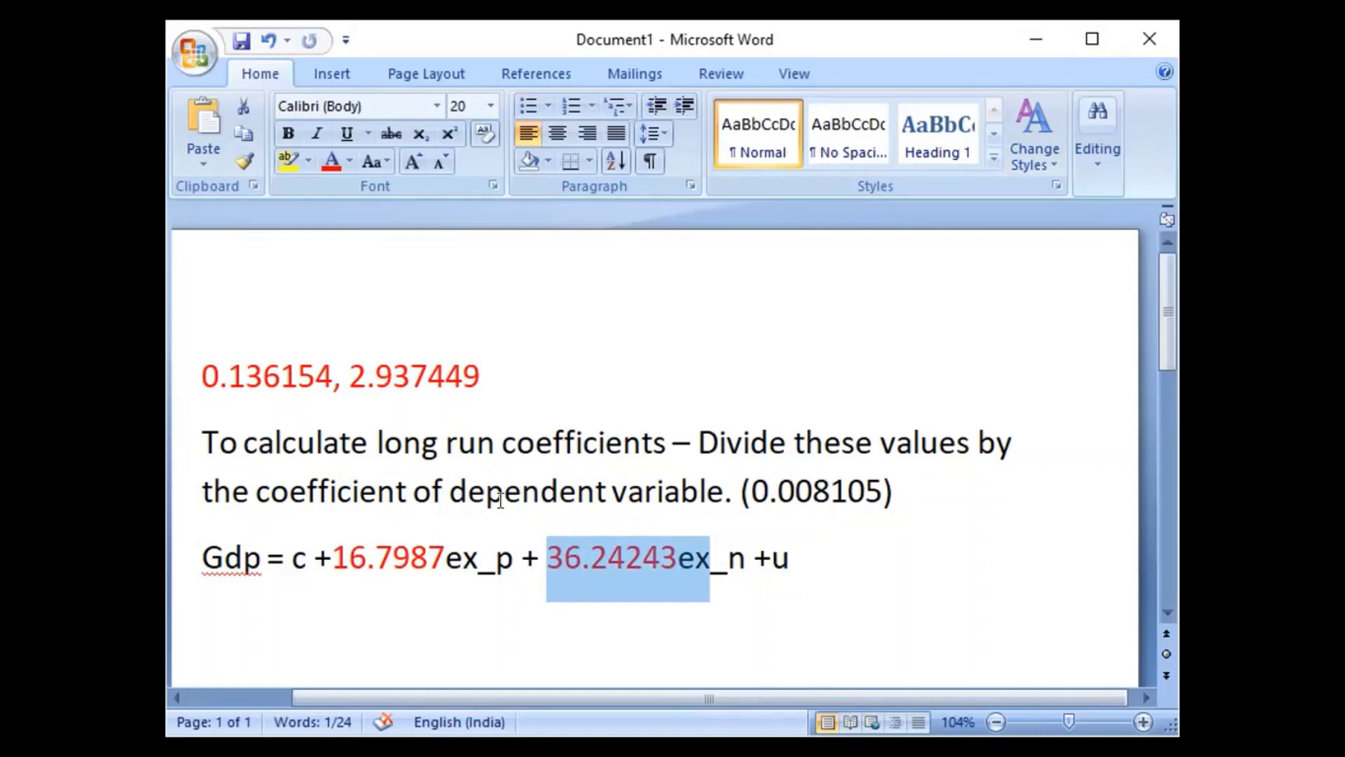
{"action": "left_click", "coordinate": [1149, 39]}
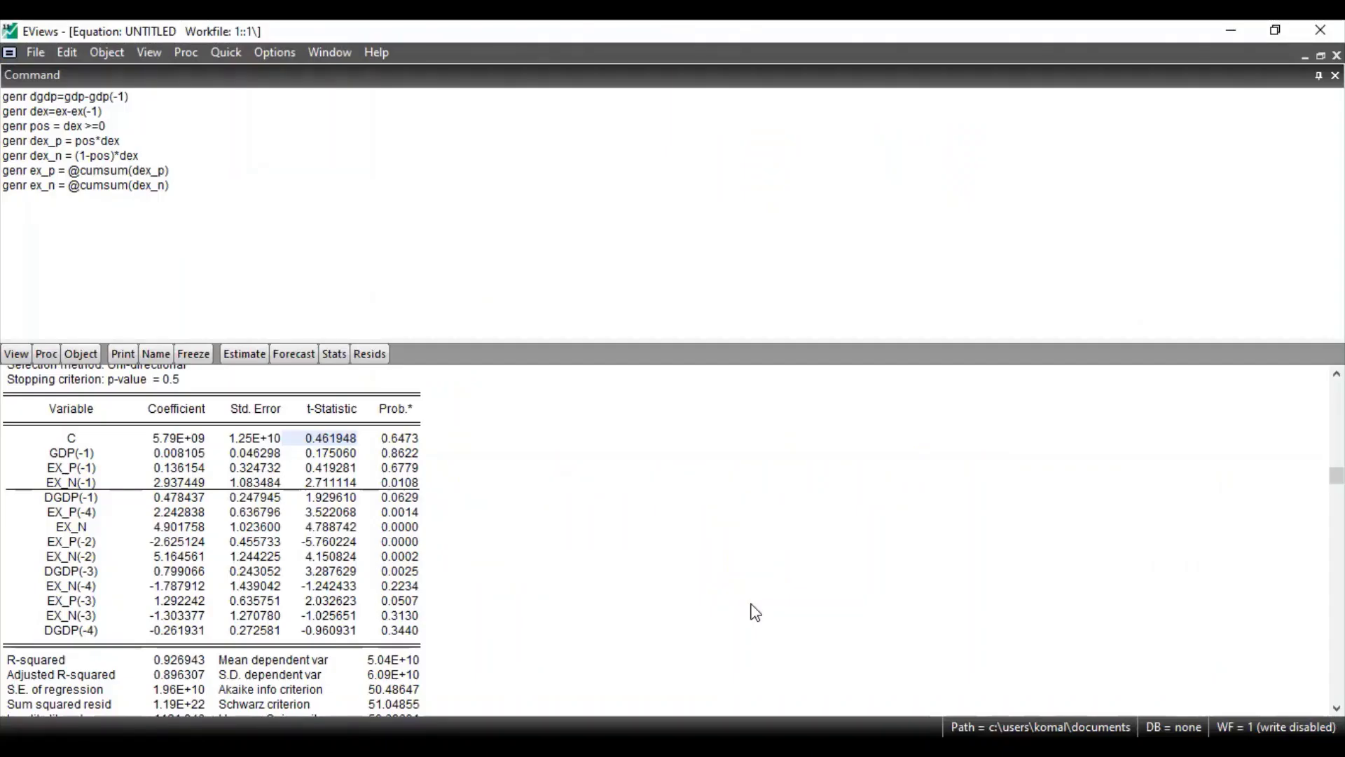